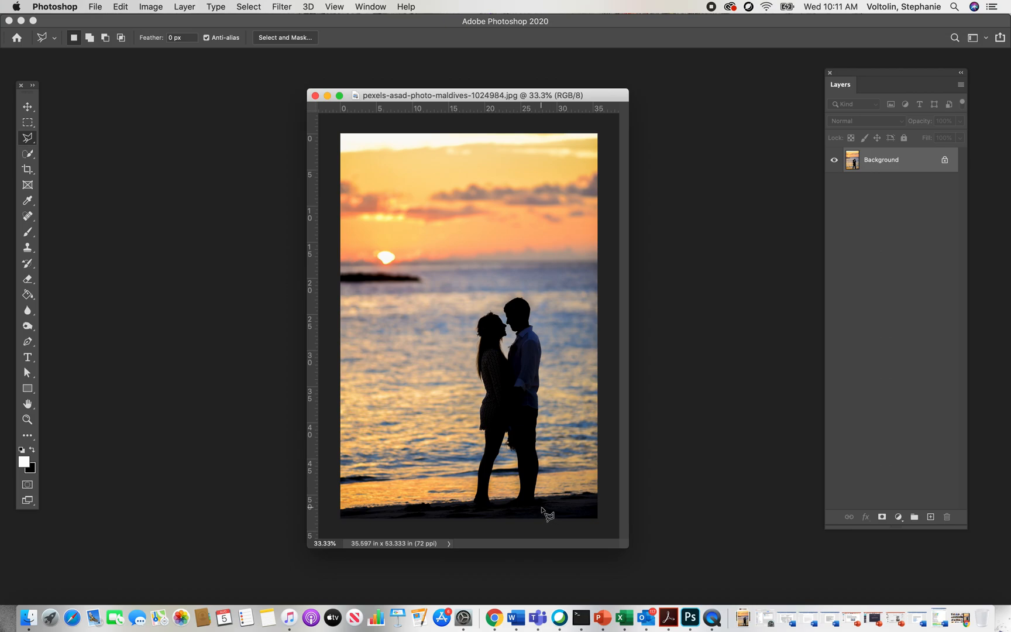
# Step: Outline the silhouetted couple on the beach with a closed Polygonal Lasso selection that leaves out the gap between their legs
pyautogui.click(535, 498)
pyautogui.click(538, 434)
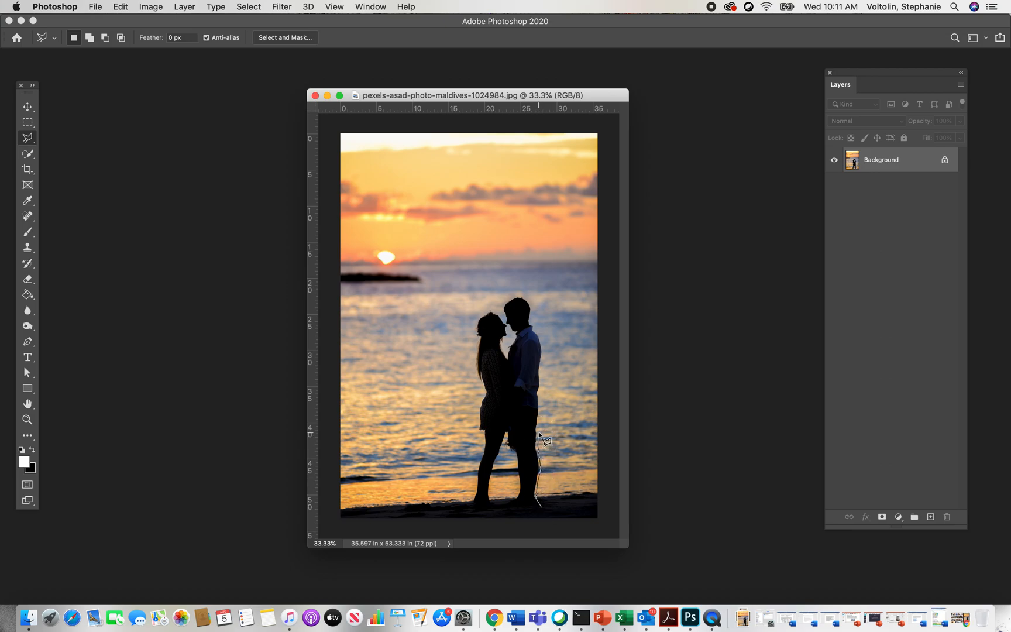
pyautogui.click(539, 392)
pyautogui.click(541, 381)
pyautogui.click(533, 325)
pyautogui.click(531, 307)
pyautogui.click(525, 297)
pyautogui.click(514, 297)
pyautogui.click(501, 314)
pyautogui.click(490, 311)
pyautogui.click(479, 316)
pyautogui.click(474, 327)
pyautogui.click(478, 405)
pyautogui.click(477, 433)
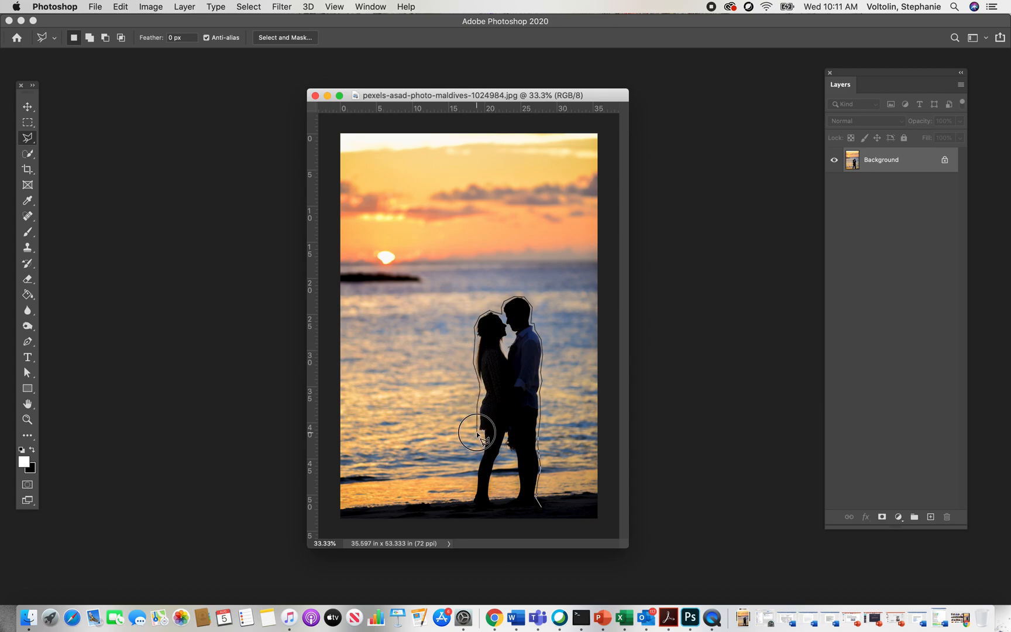
pyautogui.click(482, 445)
pyautogui.click(474, 462)
pyautogui.click(466, 503)
pyautogui.click(495, 513)
pyautogui.click(495, 468)
pyautogui.click(504, 449)
pyautogui.click(511, 452)
pyautogui.click(512, 467)
pyautogui.click(512, 486)
pyautogui.click(508, 502)
pyautogui.click(514, 515)
pyautogui.click(536, 511)
pyautogui.click(541, 510)
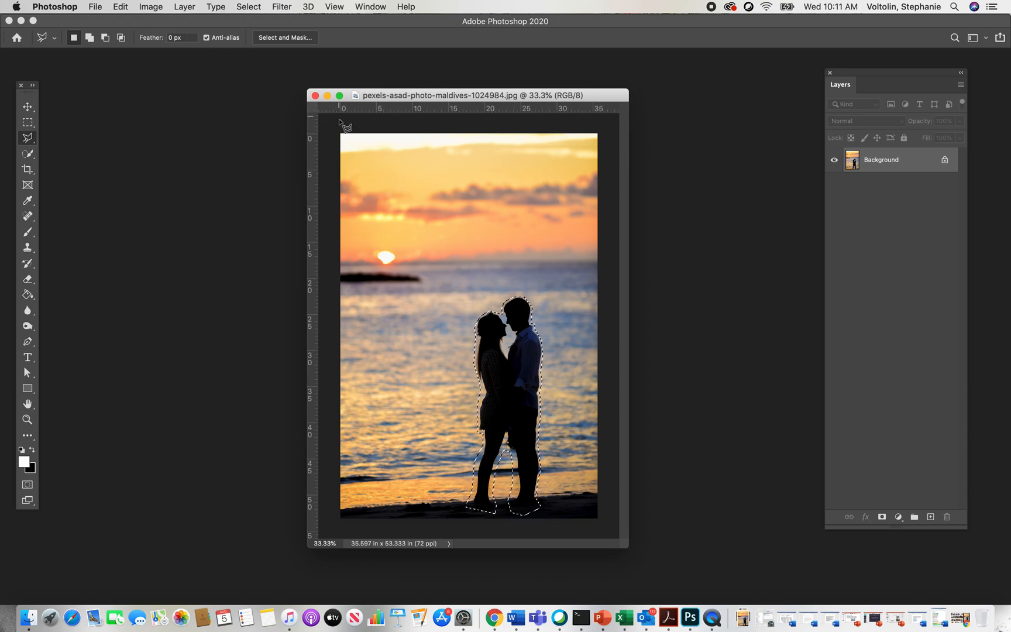
# Step: Fill the couple's selection with Content-Aware contents in Normal mode at 100% opacity, and deselect
pyautogui.hotkey('shift', 'BackSpace')
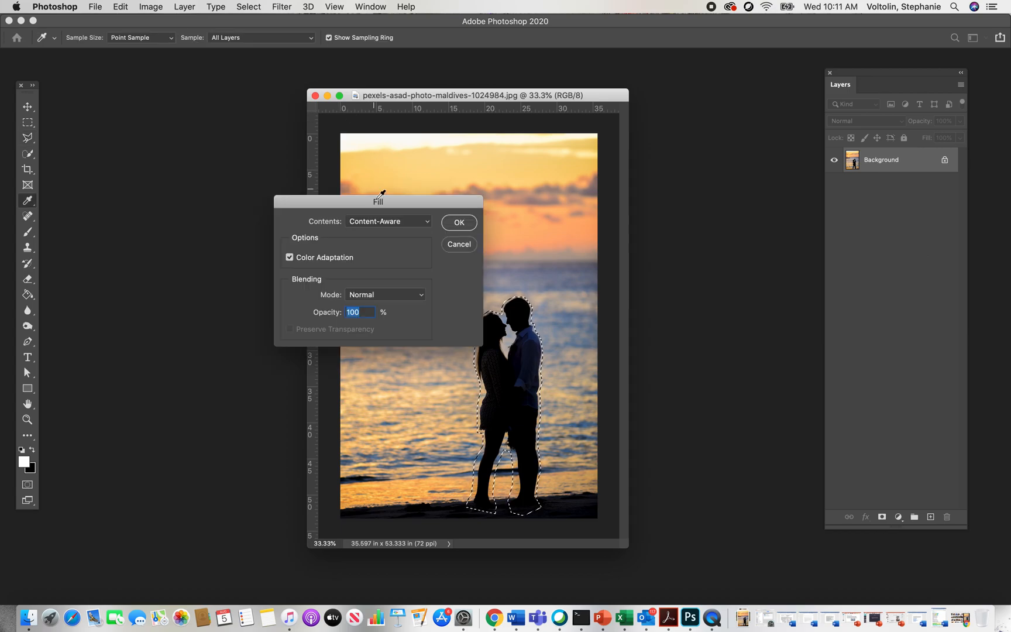
pyautogui.moveTo(358, 205); pyautogui.dragTo(181, 199)
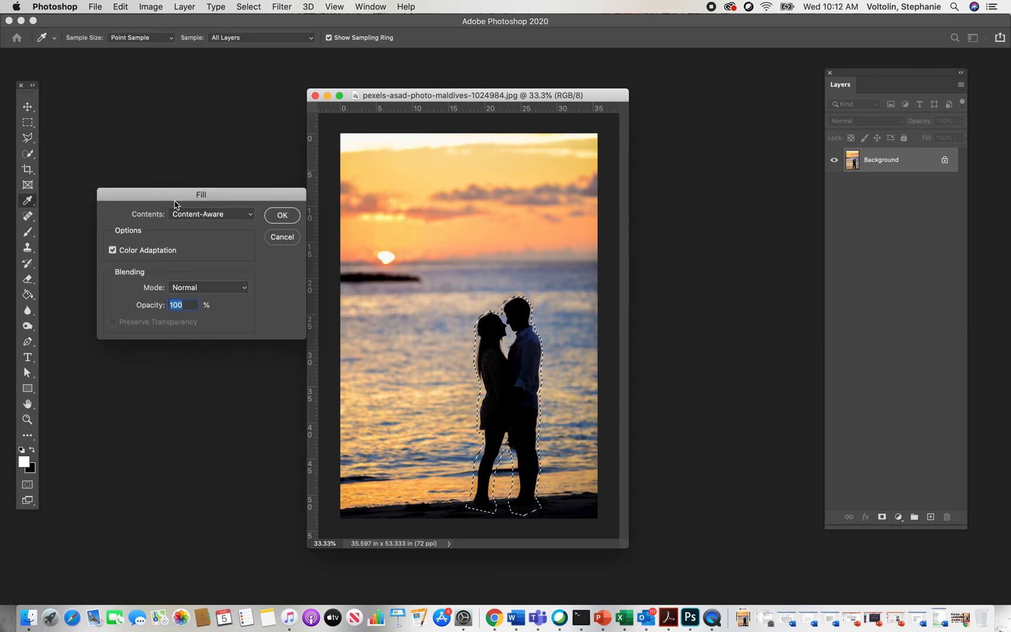
pyautogui.click(283, 216)
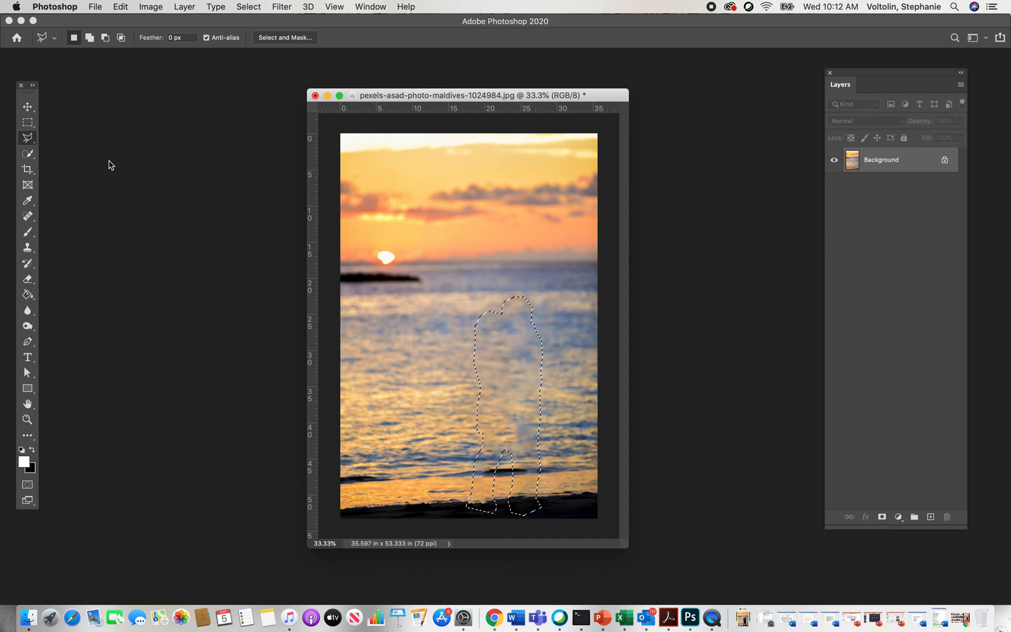
pyautogui.click(27, 122)
pyautogui.click(504, 191)
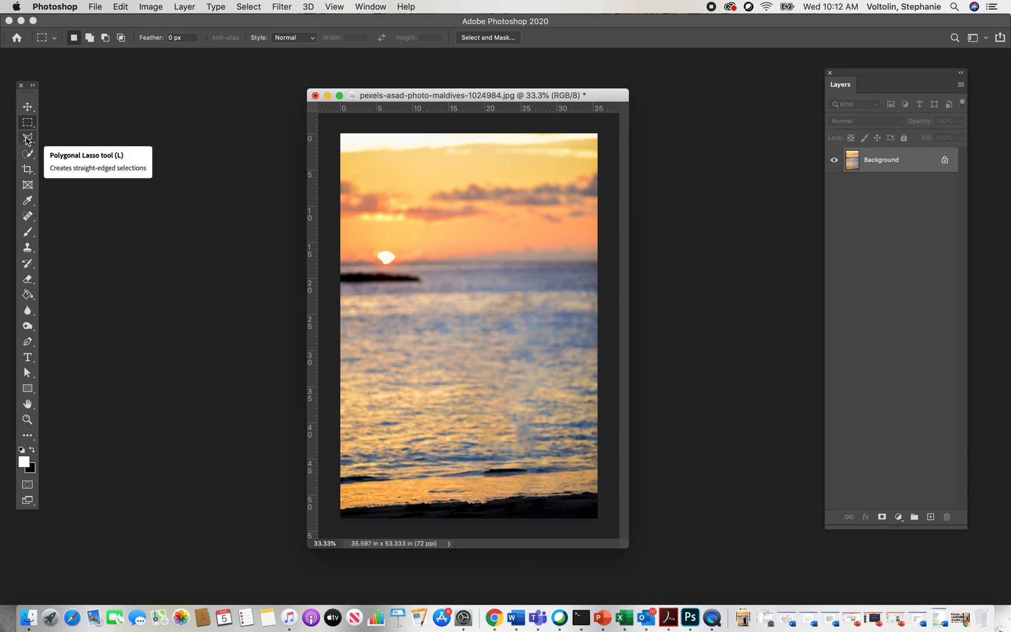
# Step: Set the Spot Healing Brush to 51 px and paint over the smudge in the water above the shoreline
pyautogui.moveTo(27, 215); pyautogui.dragTo(74, 222)
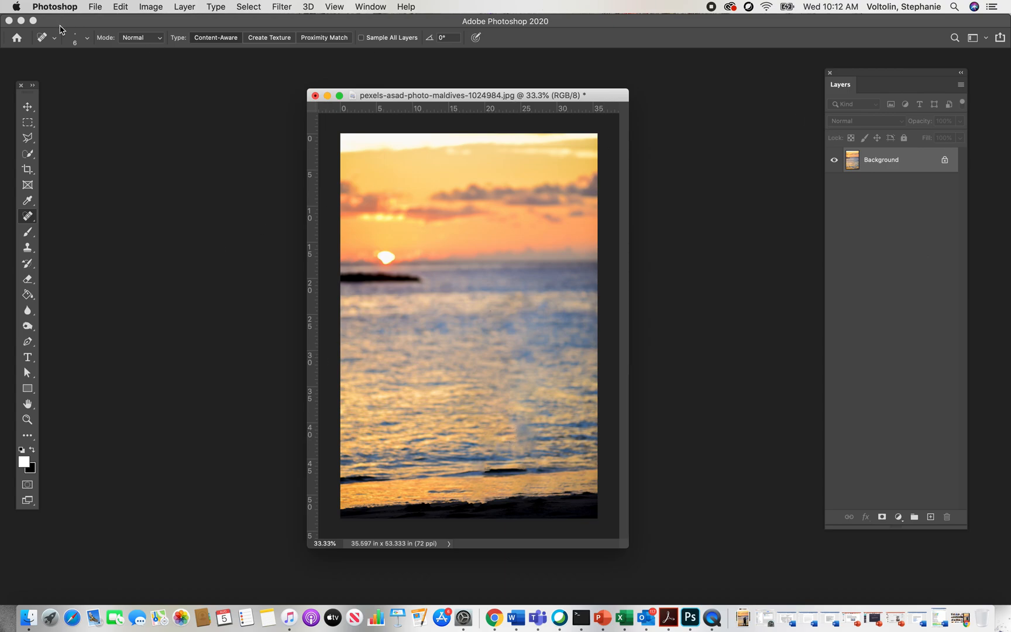
pyautogui.click(87, 38)
pyautogui.moveTo(23, 72)
pyautogui.mouseDown()
pyautogui.moveTo(50, 72)
pyautogui.moveTo(40, 73)
pyautogui.mouseUp()
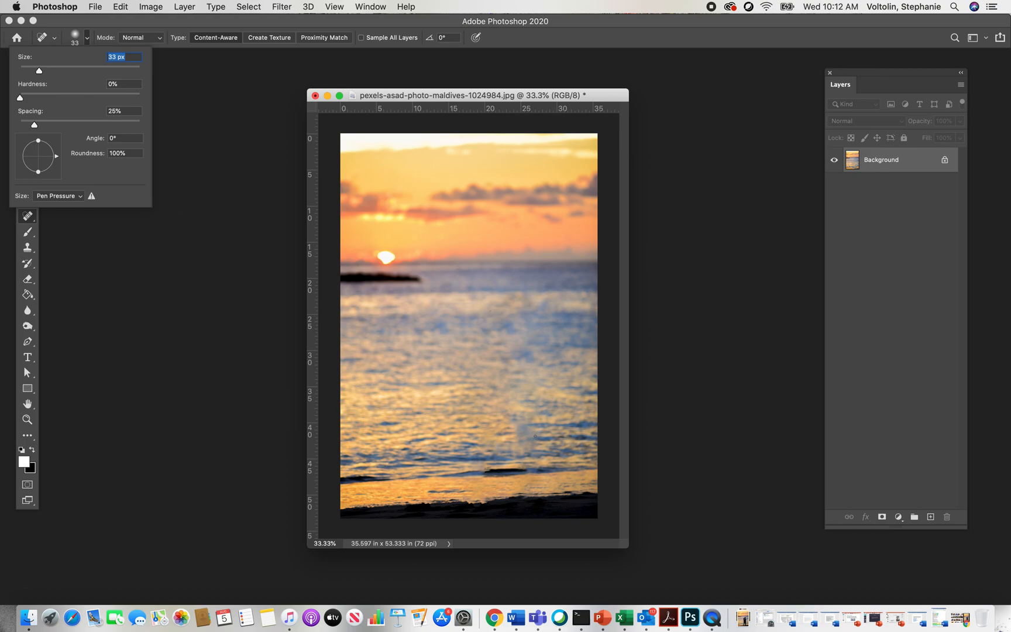
pyautogui.moveTo(39, 71); pyautogui.dragTo(50, 72)
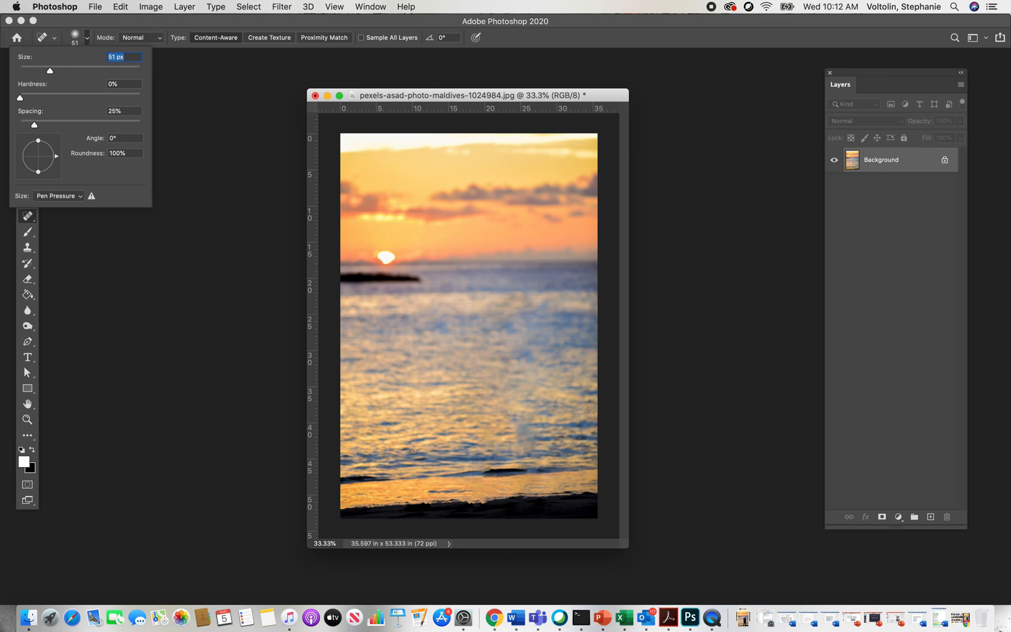
pyautogui.click(511, 436)
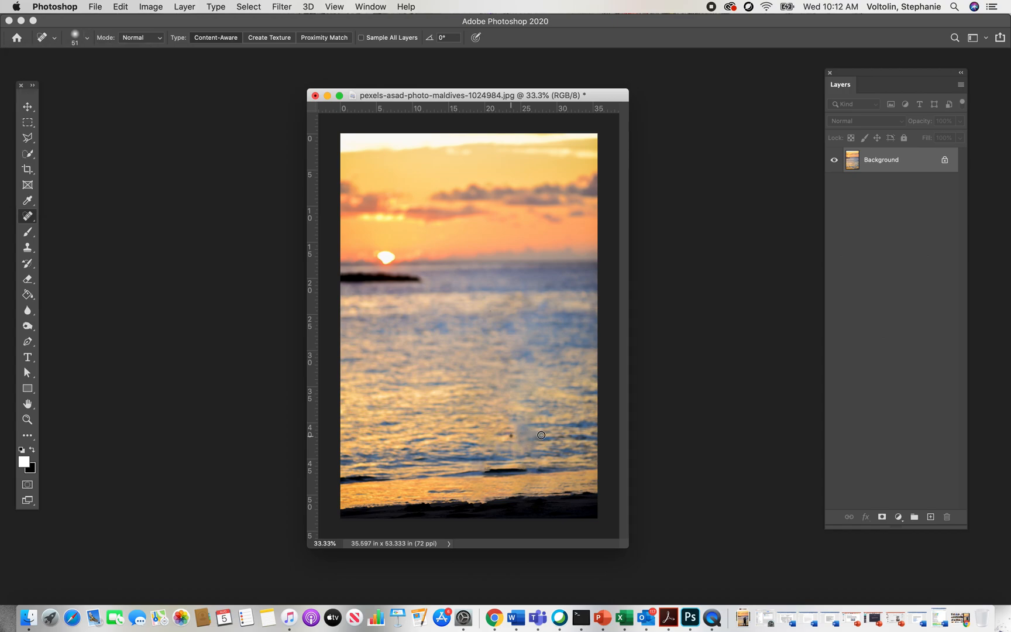
pyautogui.moveTo(531, 428)
pyautogui.mouseDown()
pyautogui.moveTo(508, 446)
pyautogui.moveTo(539, 447)
pyautogui.moveTo(513, 448)
pyautogui.moveTo(533, 420)
pyautogui.moveTo(492, 420)
pyautogui.mouseUp()
# Step: Retouch the pale smudge in the water with the Clone Stamp at 52 px, sampling from the nearby waves
pyautogui.click(27, 248)
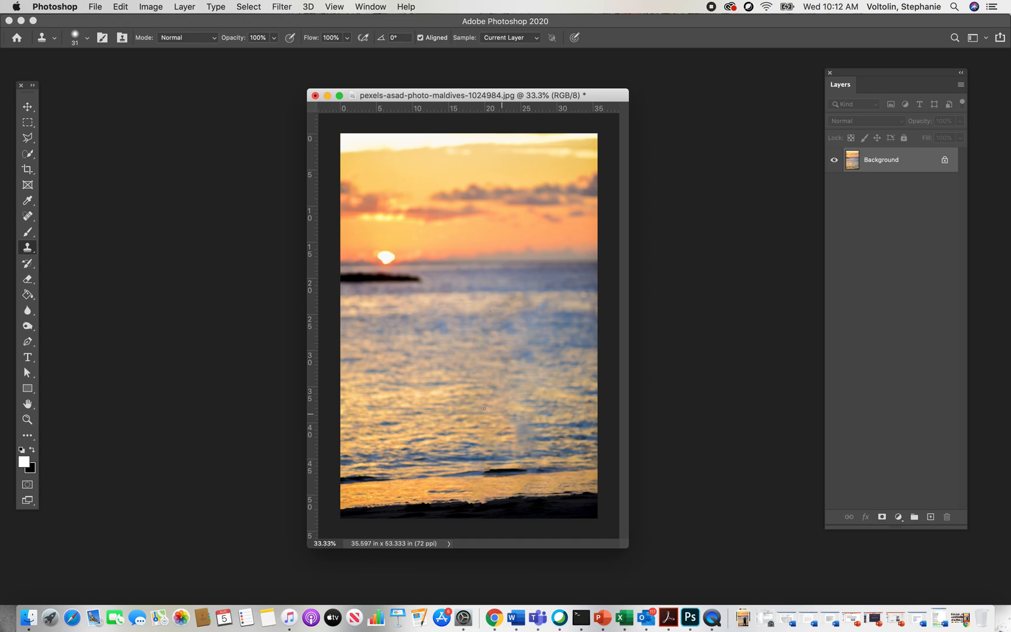
pyautogui.click(87, 38)
pyautogui.moveTo(81, 76); pyautogui.dragTo(88, 75)
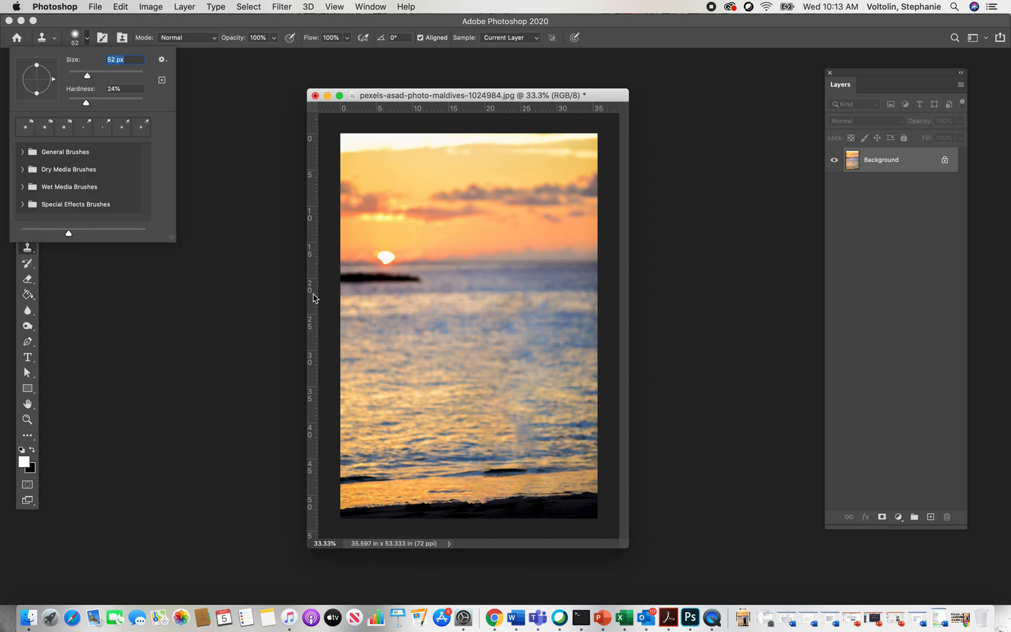
pyautogui.click(539, 431)
pyautogui.moveTo(536, 430)
pyautogui.mouseDown()
pyautogui.moveTo(528, 431)
pyautogui.moveTo(537, 449)
pyautogui.moveTo(513, 437)
pyautogui.moveTo(521, 452)
pyautogui.moveTo(530, 435)
pyautogui.mouseUp()
pyautogui.keyDown('alt'); pyautogui.click(508, 434); pyautogui.keyUp('alt')
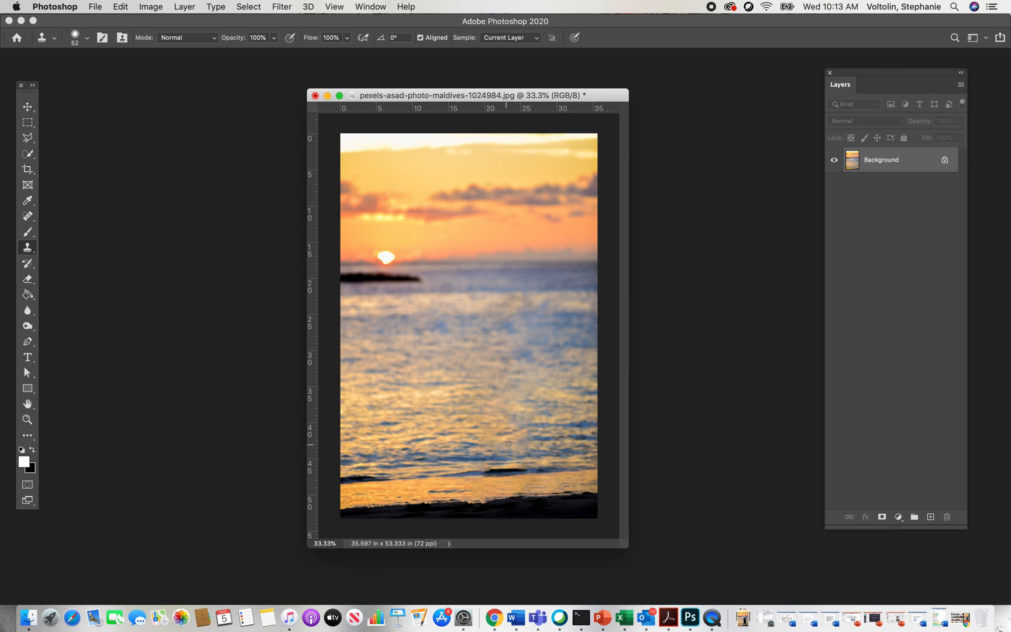
pyautogui.keyDown('alt'); pyautogui.click(516, 436); pyautogui.keyUp('alt')
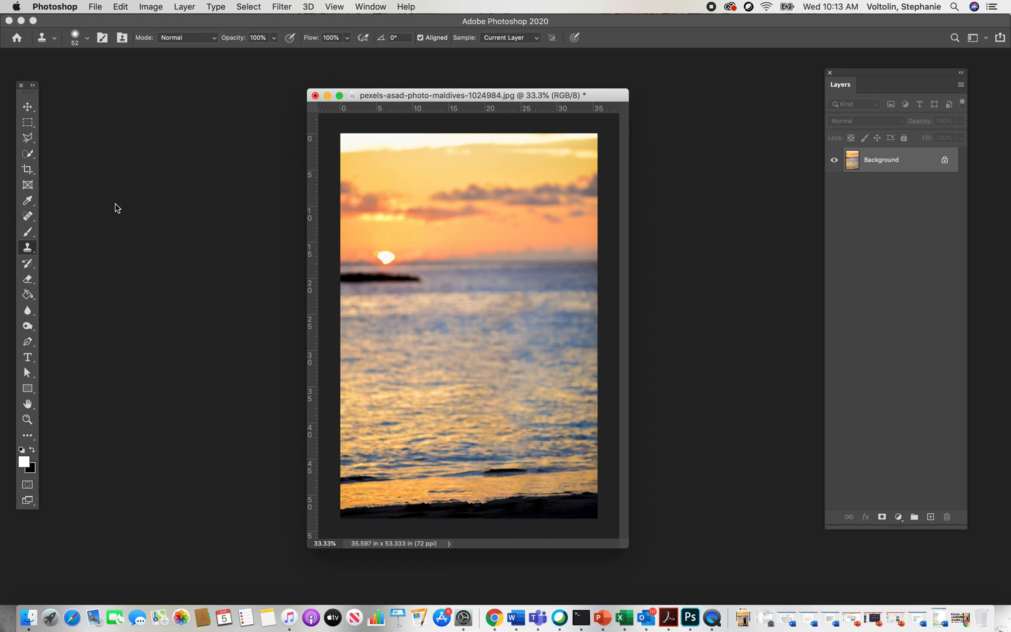
pyautogui.click(34, 175)
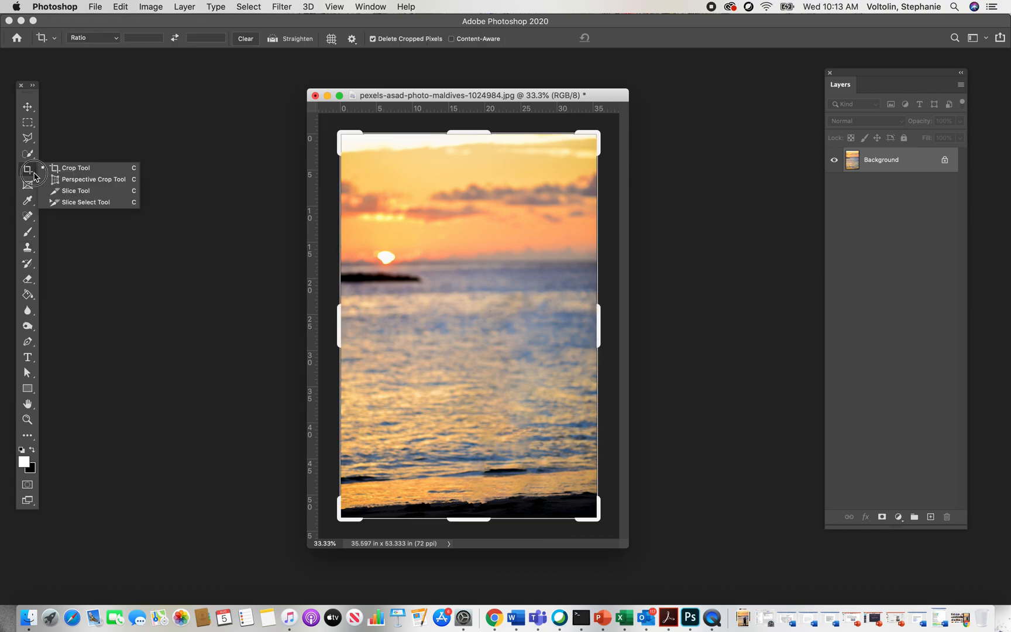
pyautogui.click(32, 191)
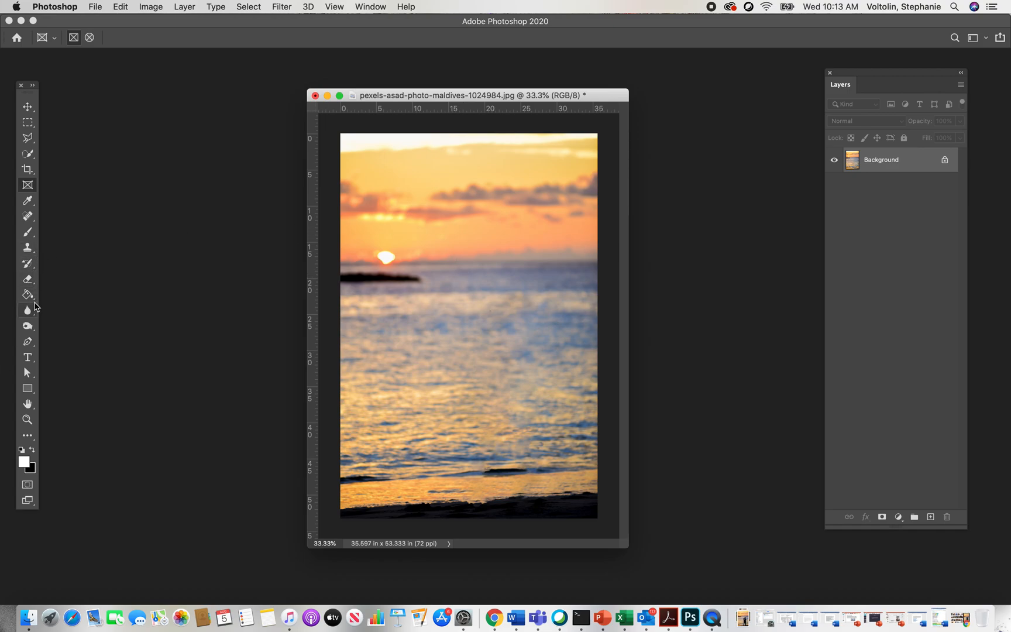
# Step: Draw a rectangular marquee selection around the sun and clear it again
pyautogui.click(35, 129)
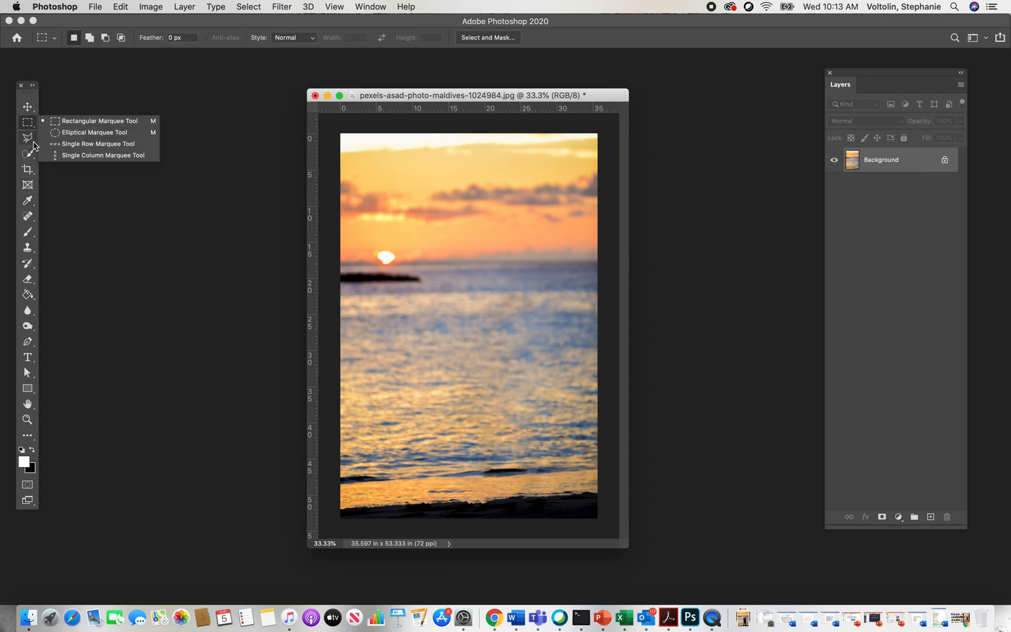
pyautogui.moveTo(367, 236); pyautogui.dragTo(411, 267)
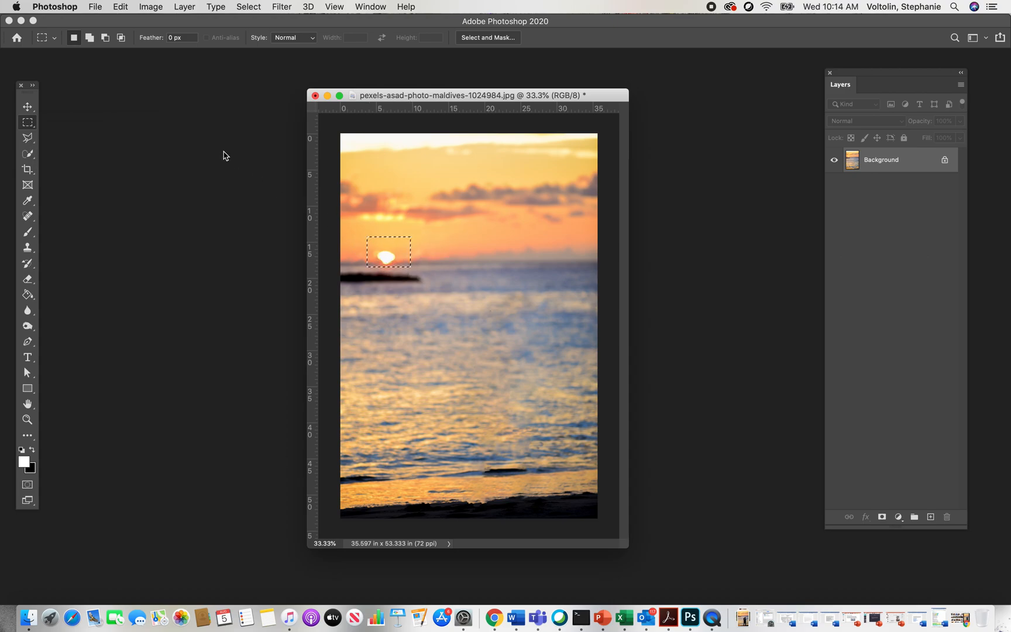
pyautogui.click(121, 7)
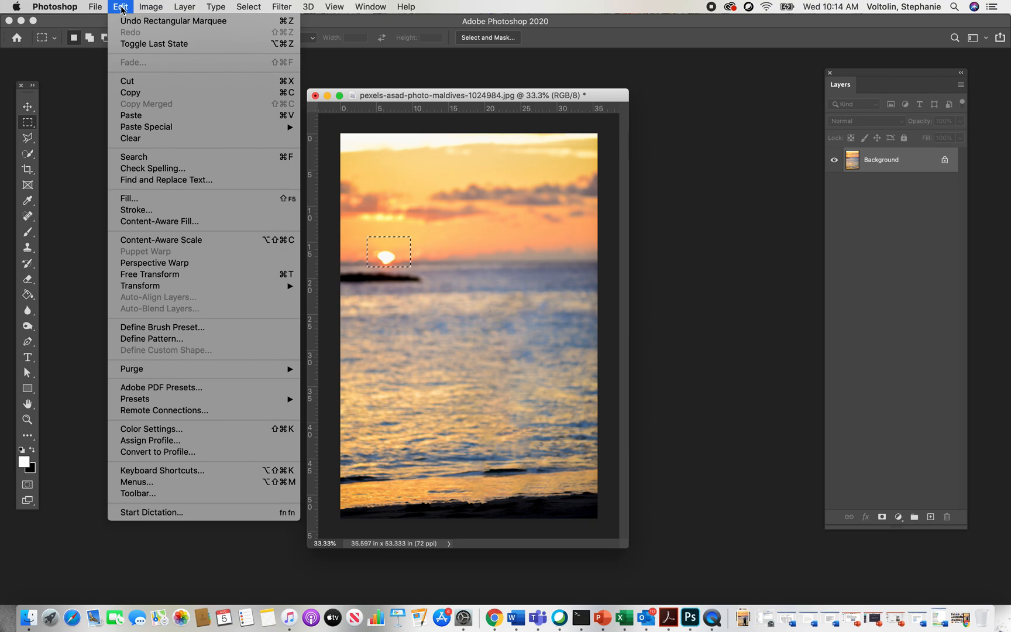
pyautogui.click(25, 141)
pyautogui.click(27, 139)
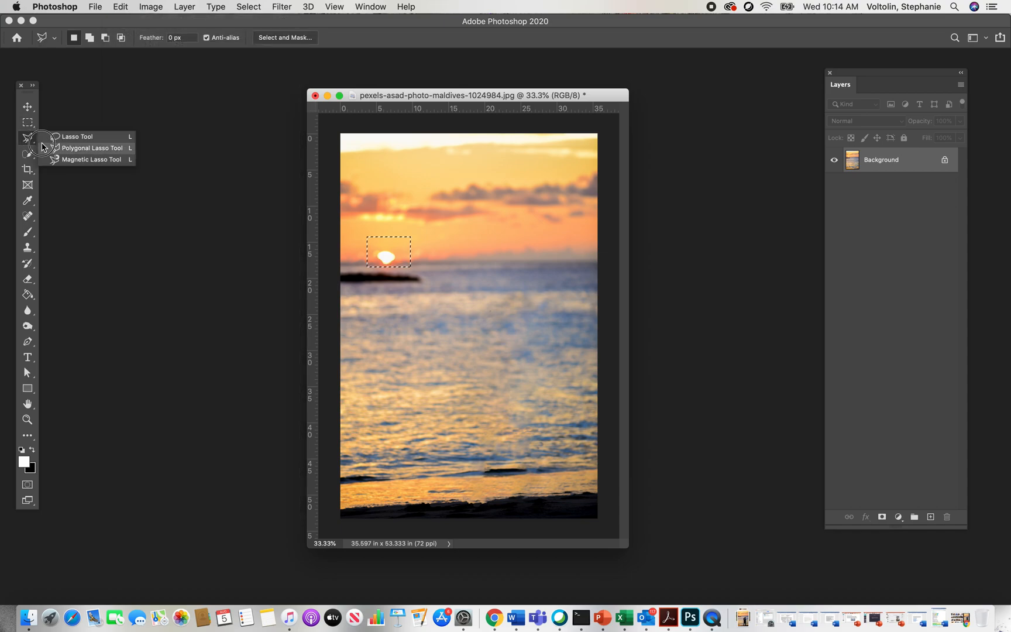
pyautogui.click(40, 159)
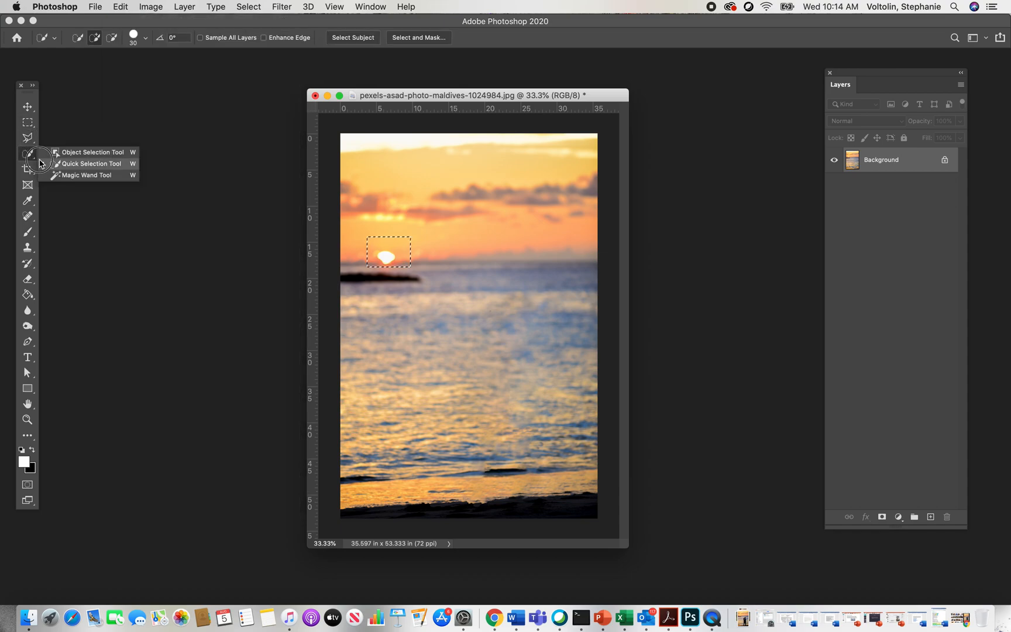
pyautogui.click(85, 155)
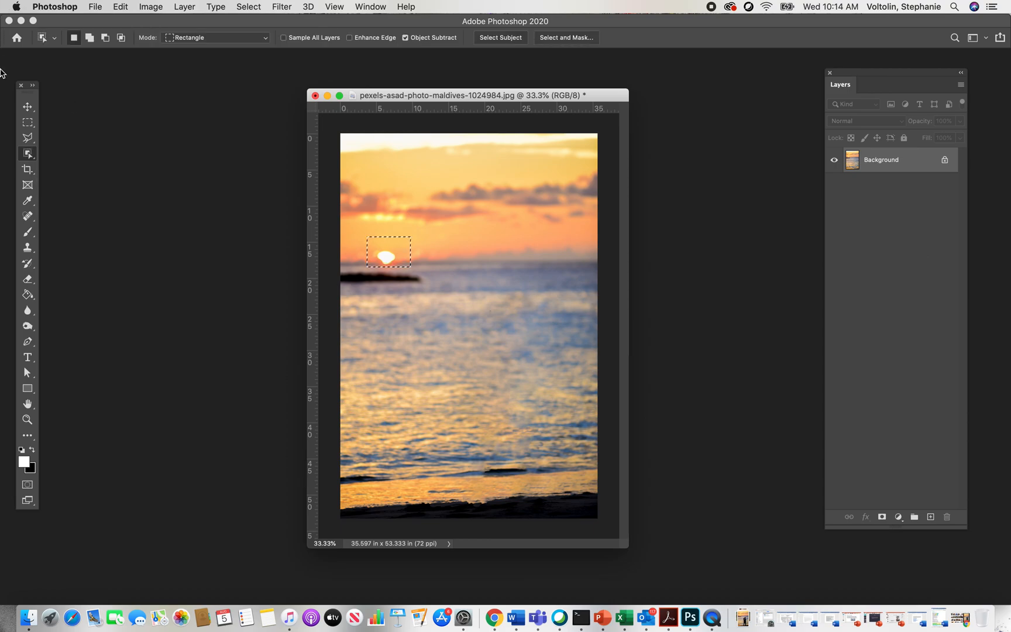
pyautogui.click(27, 124)
pyautogui.click(382, 214)
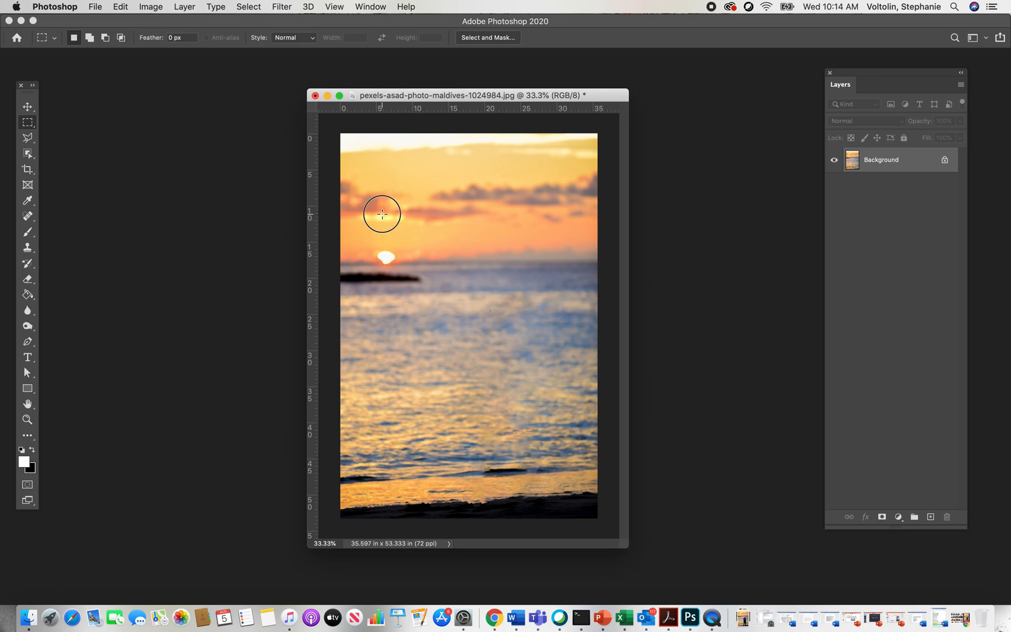
# Step: Select the sun with the Object Selection tool and fill it with Content-Aware contents at 100% opacity
pyautogui.moveTo(28, 153); pyautogui.dragTo(80, 157)
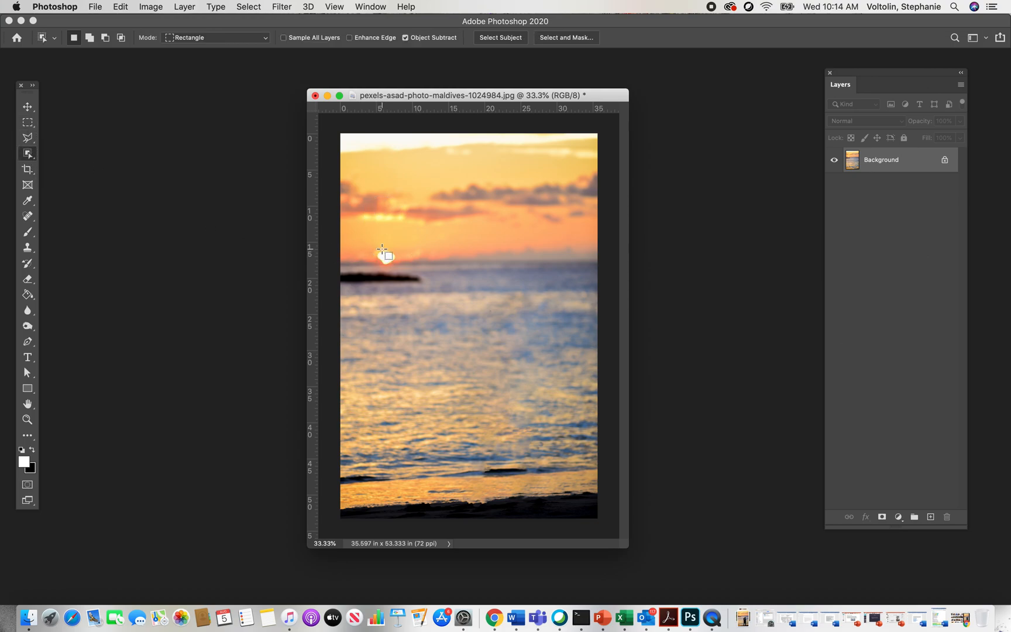
pyautogui.moveTo(377, 249); pyautogui.dragTo(398, 263)
pyautogui.hotkey('shift', 'BackSpace')
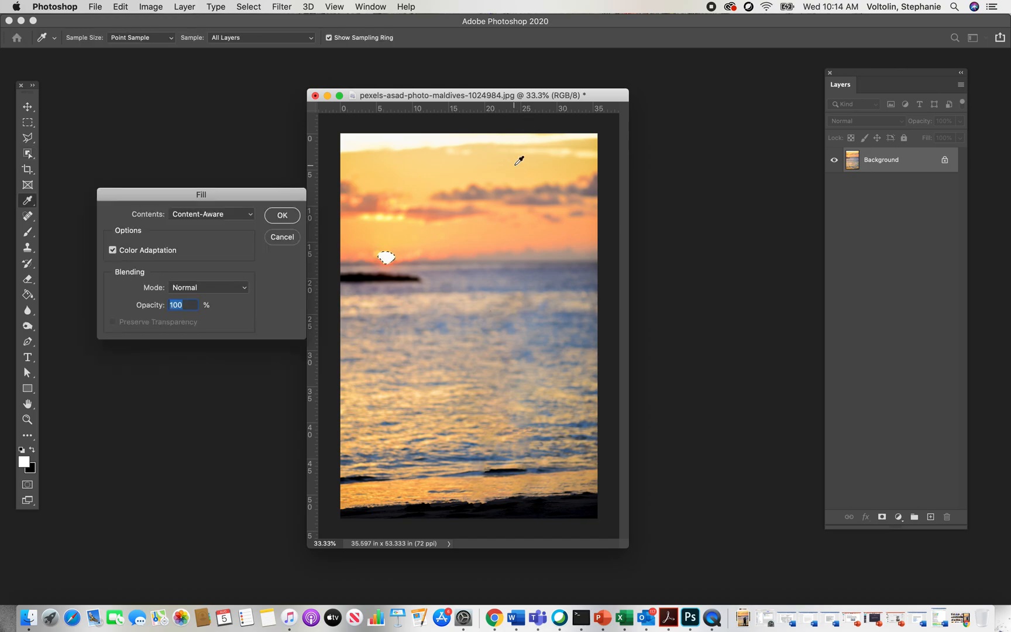
pyautogui.click(283, 215)
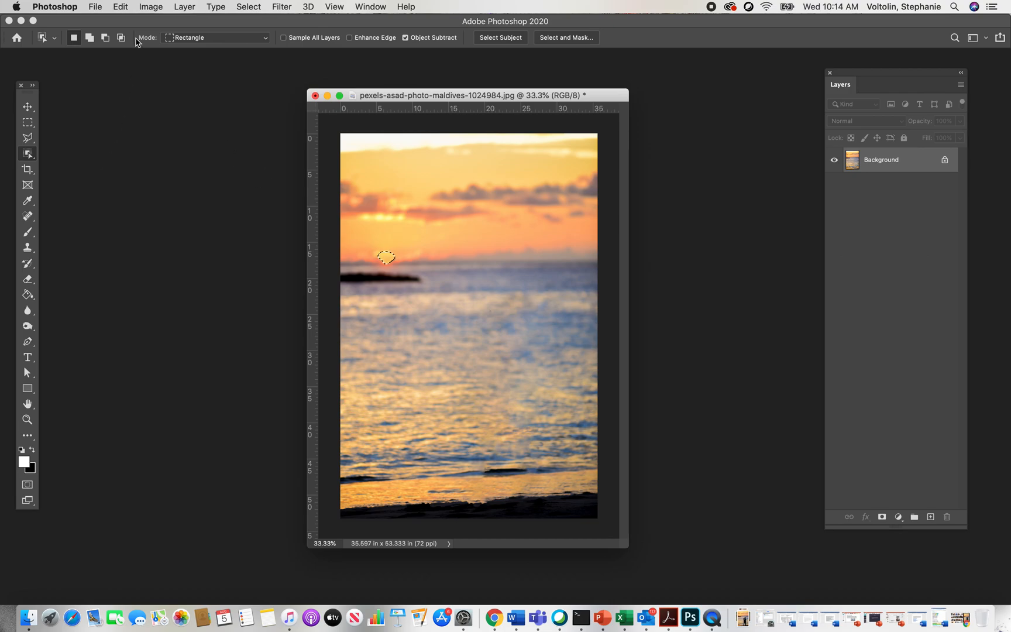
# Step: Undo the Content-Aware fill of the sun and clear the selection around it
pyautogui.click(117, 7)
pyautogui.click(140, 22)
pyautogui.click(27, 122)
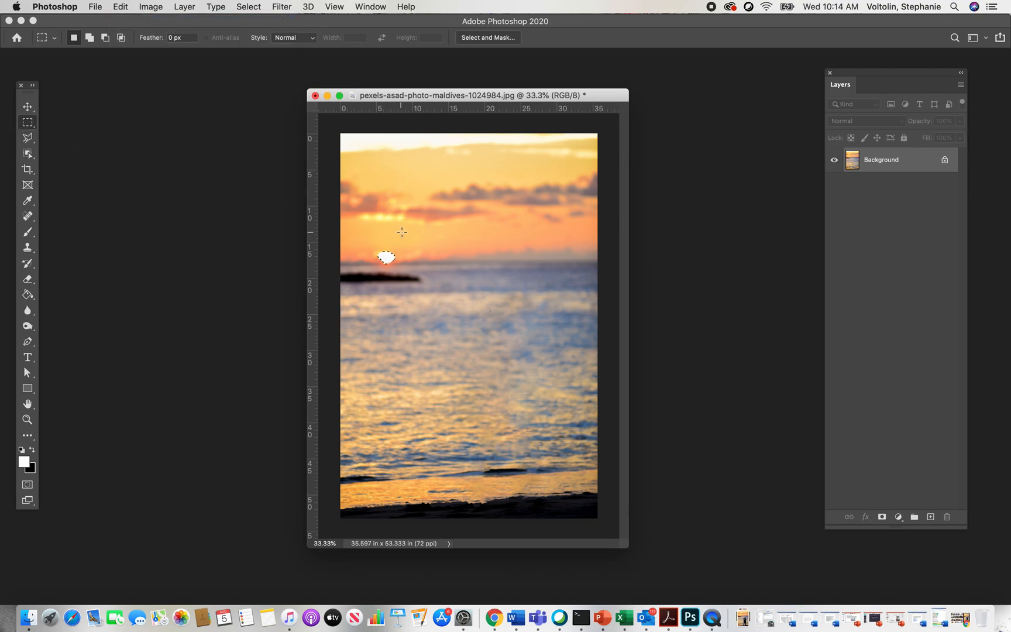
pyautogui.click(388, 195)
pyautogui.moveTo(28, 153)
pyautogui.mouseDown()
pyautogui.moveTo(86, 178)
pyautogui.moveTo(101, 153)
pyautogui.mouseUp()
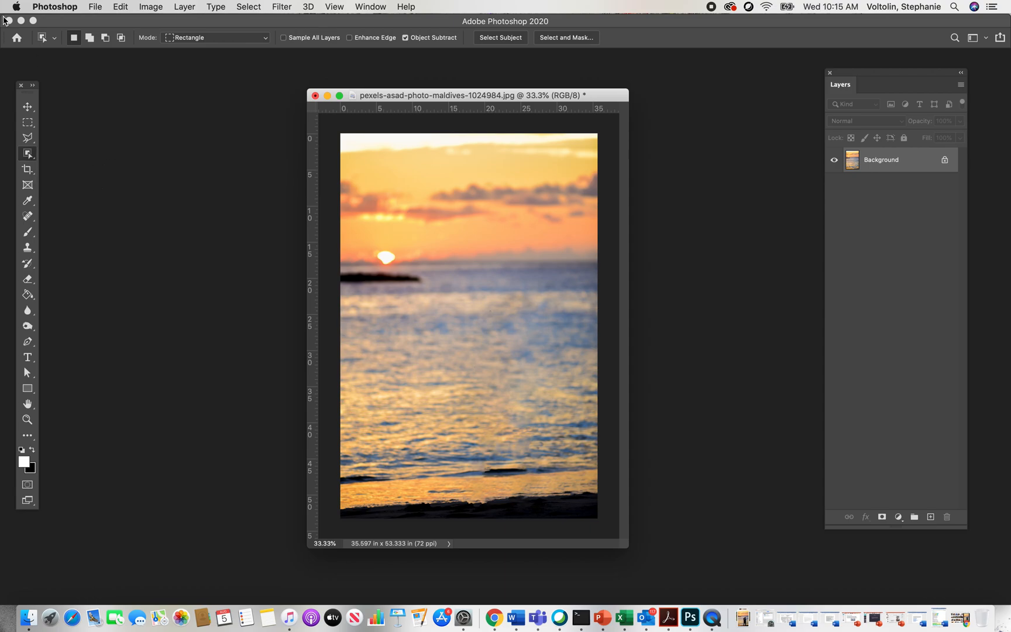
# Step: Open dog.jpg from the Downloads folder and enlarge its document window
pyautogui.click(95, 9)
pyautogui.click(102, 34)
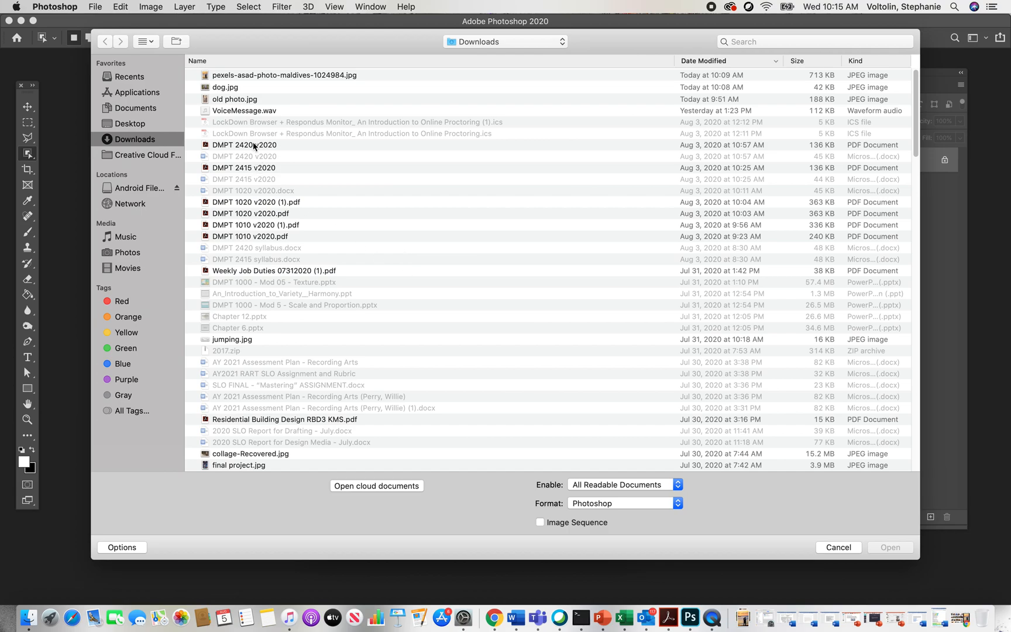
pyautogui.click(232, 91)
pyautogui.click(888, 549)
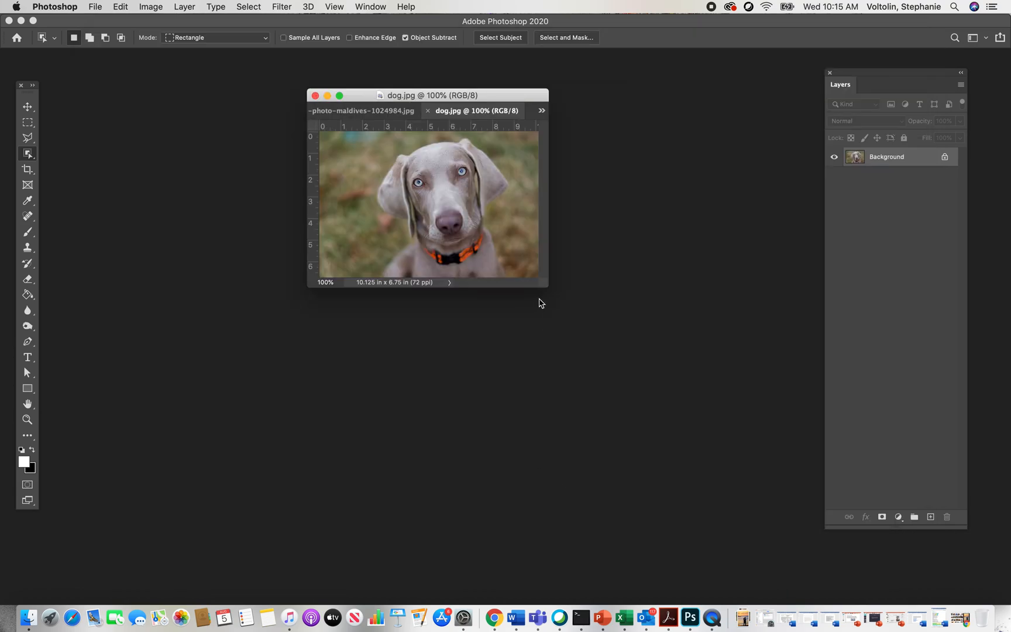
pyautogui.moveTo(545, 285); pyautogui.dragTo(702, 515)
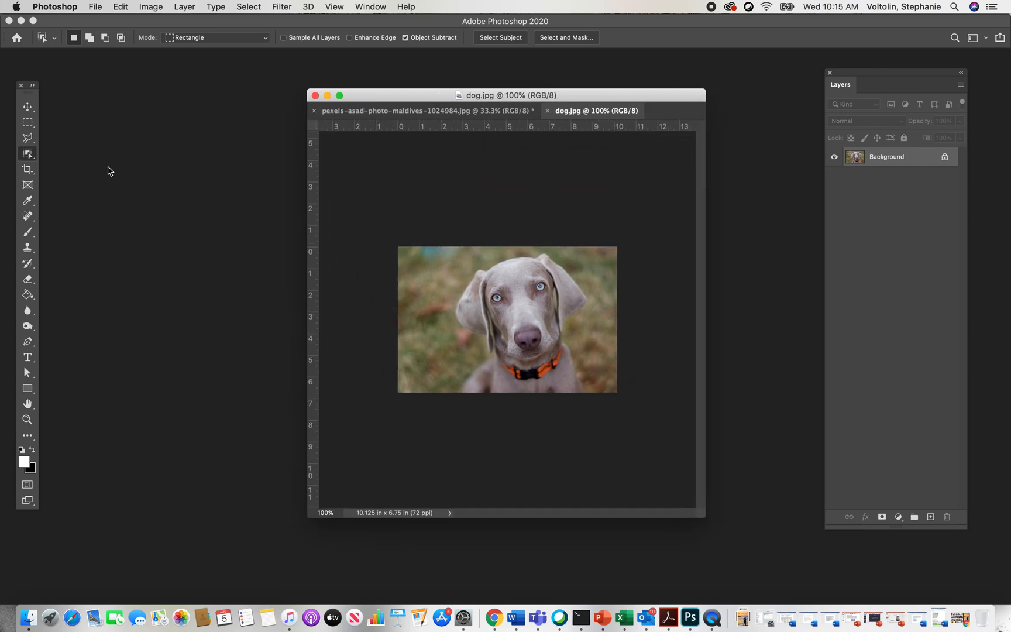
# Step: Select the dog with the Object Selection tool and invert the selection to cover the background
pyautogui.moveTo(35, 157); pyautogui.dragTo(76, 153)
pyautogui.moveTo(438, 254); pyautogui.dragTo(573, 400)
pyautogui.click(248, 7)
pyautogui.click(269, 57)
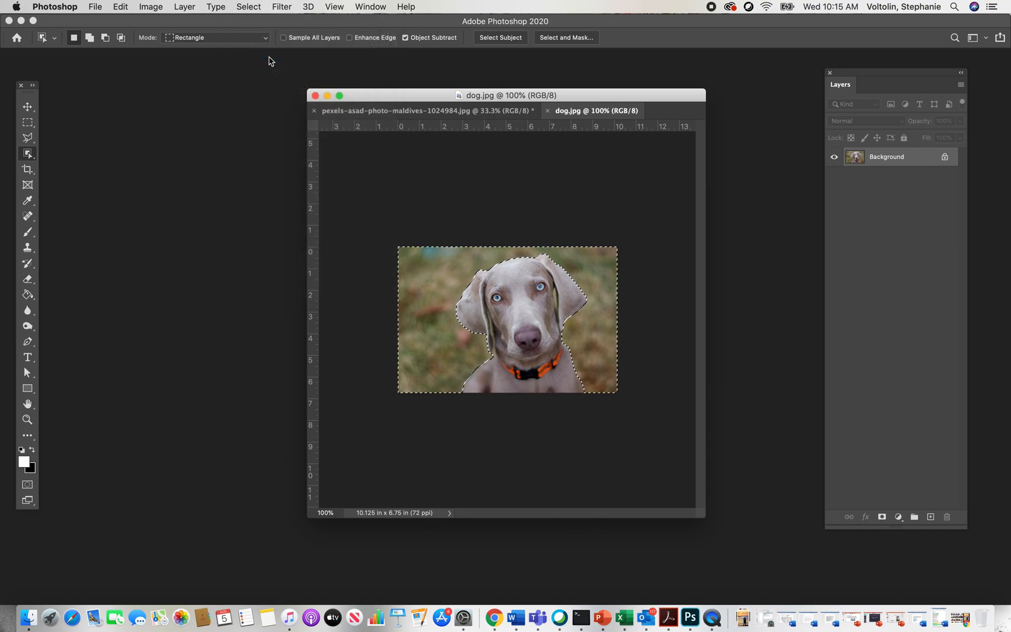
# Step: Fill the selected background around the dog with the Foreground Color in Normal mode at 100% opacity
pyautogui.hotkey('shift', 'BackSpace')
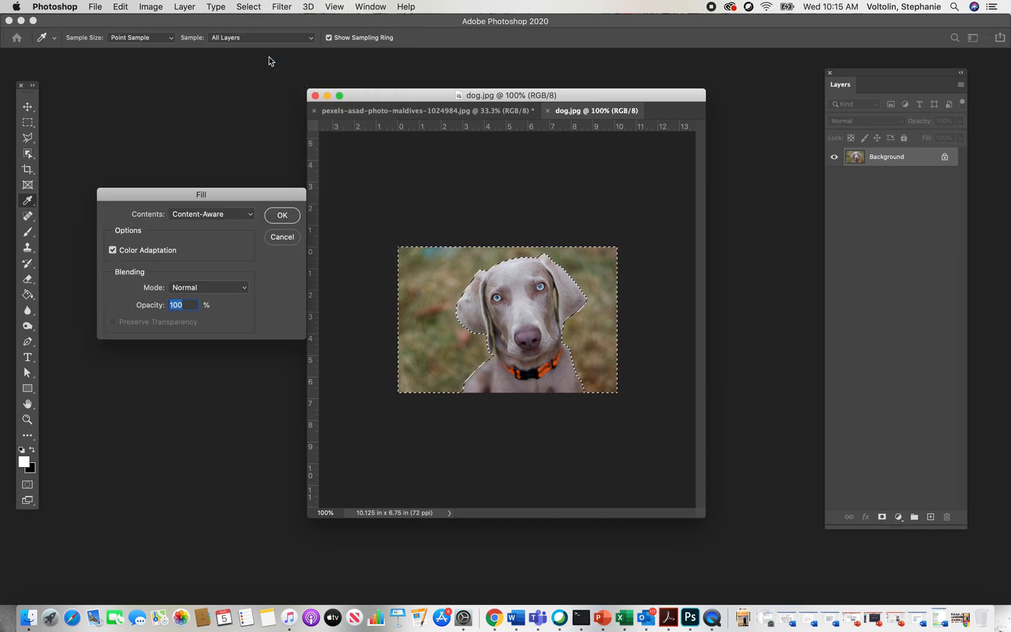
pyautogui.click(250, 215)
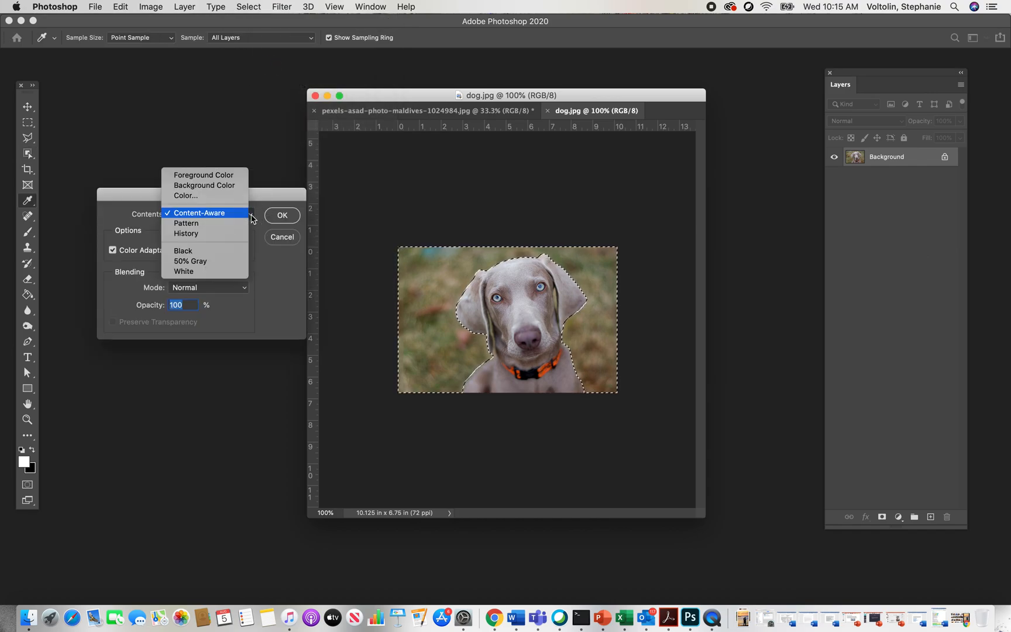
pyautogui.click(204, 177)
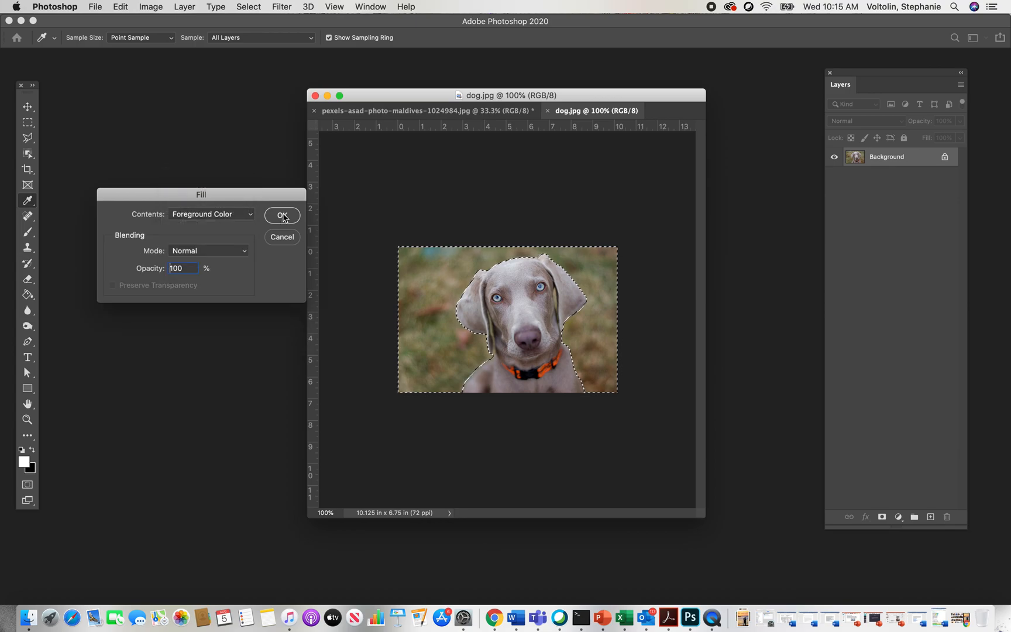
pyautogui.click(282, 216)
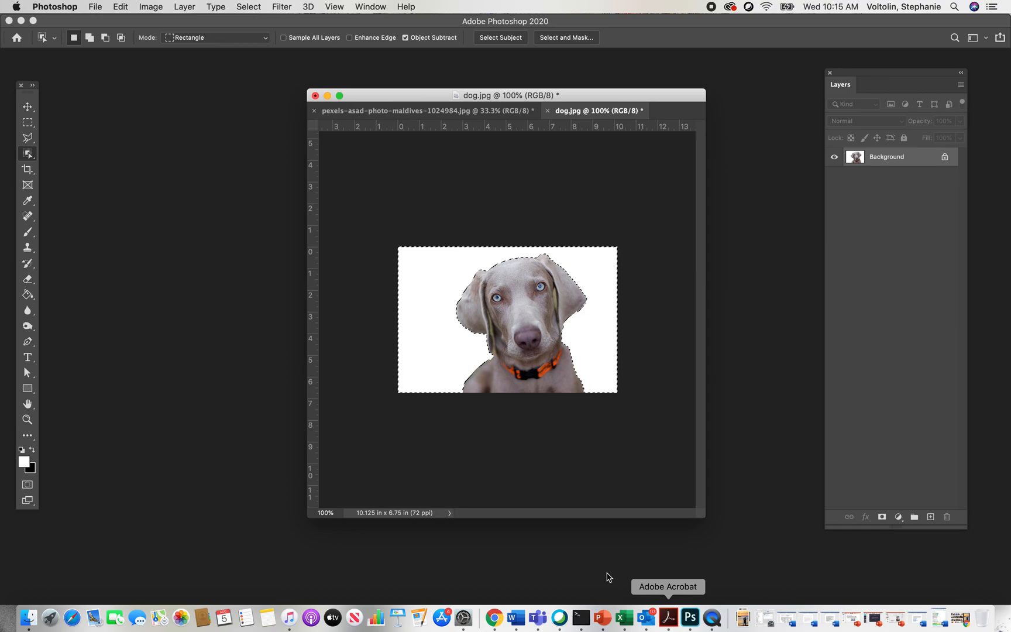
# Step: Enlarge the dog.jpg view and its document window and clear the selection around the background
pyautogui.click(29, 123)
pyautogui.click(26, 420)
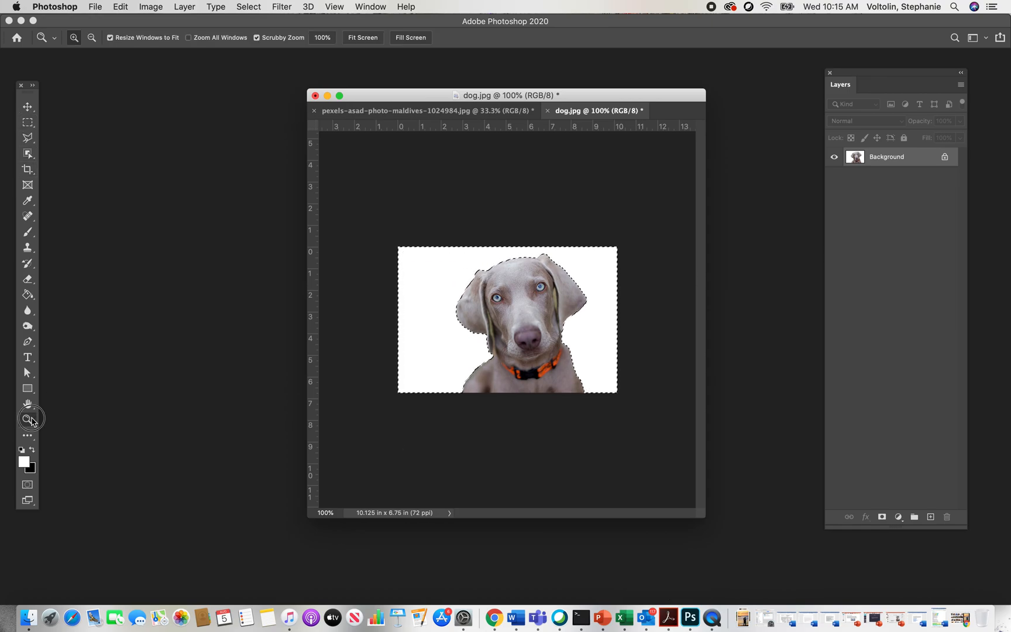
pyautogui.click(469, 321)
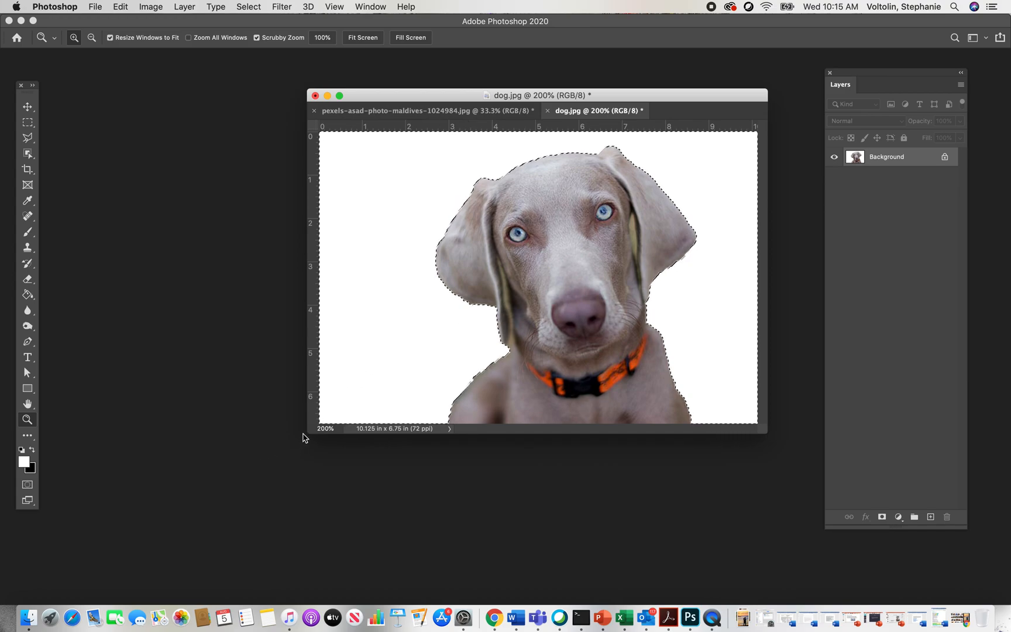
pyautogui.moveTo(309, 432); pyautogui.dragTo(208, 520)
pyautogui.click(27, 121)
pyautogui.click(244, 215)
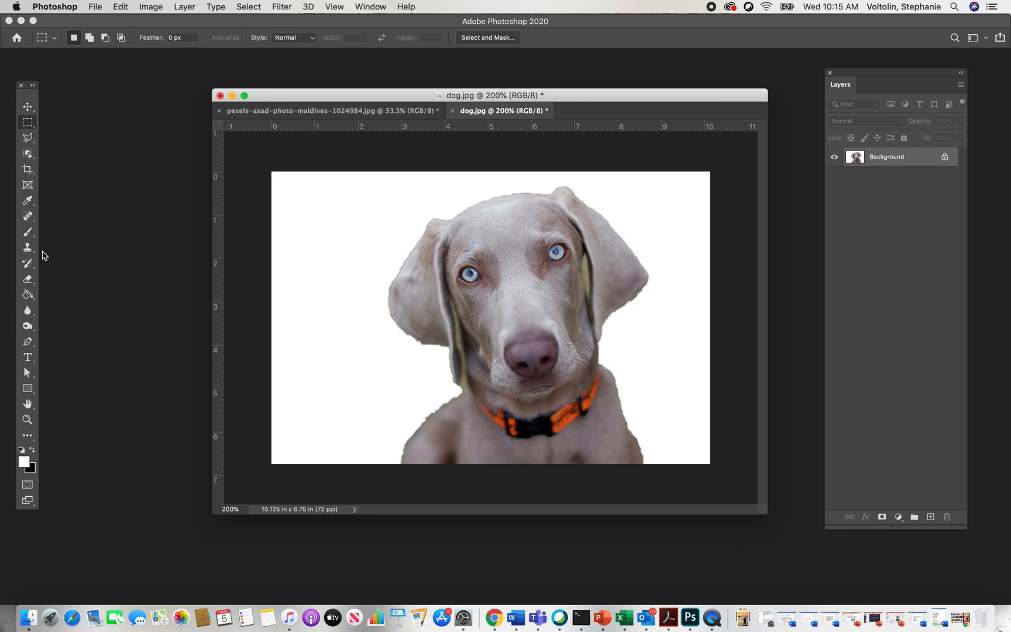
# Step: Set the Eraser brush size to 35 px, try erasing beside the dog's shoulder at the lower edge, and undo the stroke
pyautogui.moveTo(27, 280)
pyautogui.mouseDown()
pyautogui.moveTo(66, 288)
pyautogui.moveTo(90, 287)
pyautogui.moveTo(88, 277)
pyautogui.mouseUp()
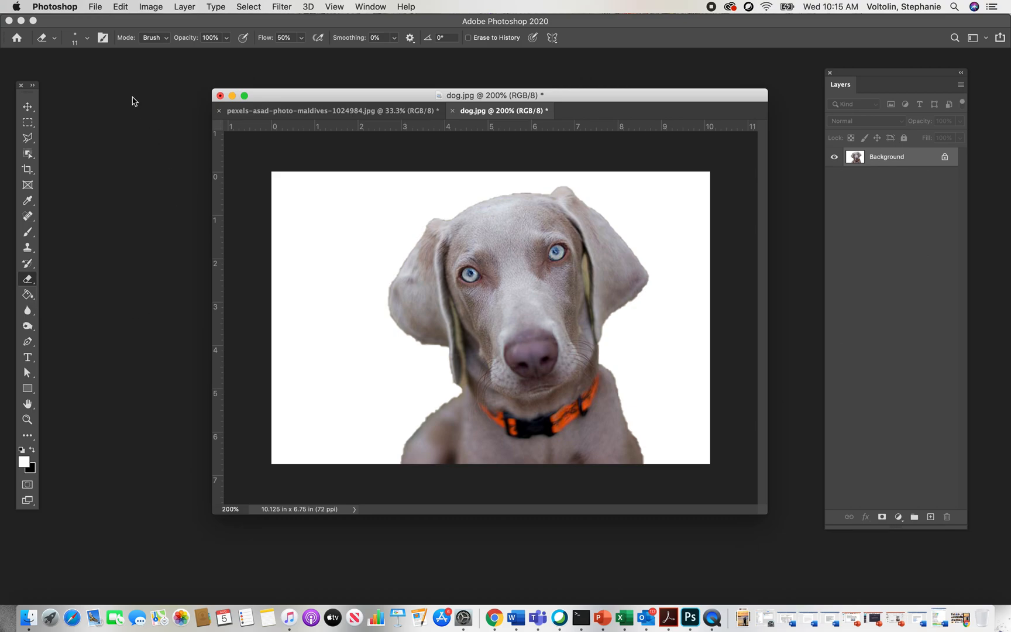
pyautogui.click(87, 40)
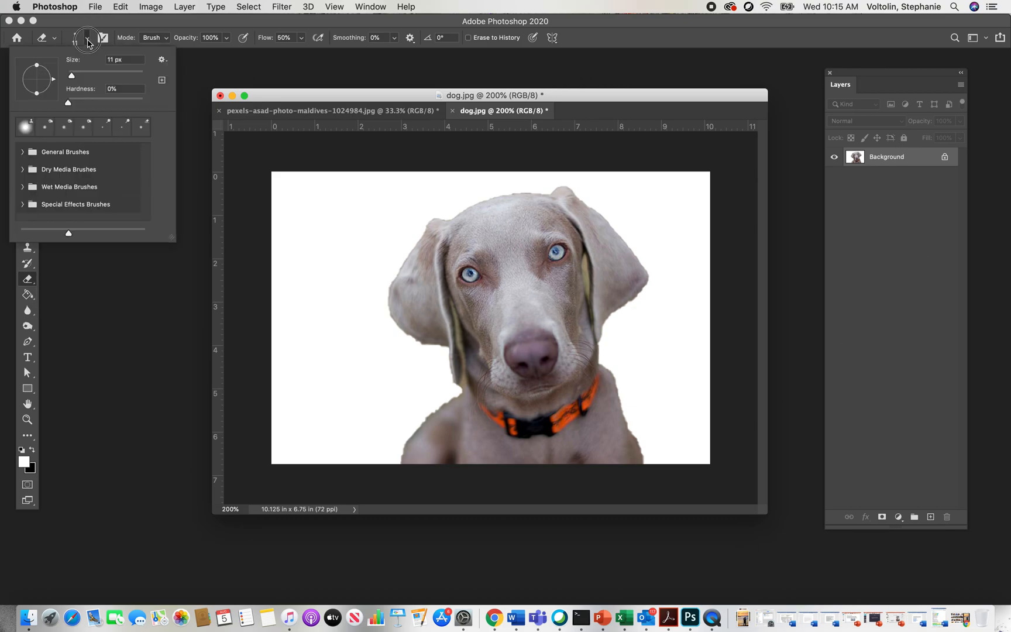
pyautogui.moveTo(72, 79); pyautogui.dragTo(81, 76)
pyautogui.click(393, 463)
pyautogui.moveTo(393, 461); pyautogui.dragTo(397, 451)
pyautogui.click(120, 7)
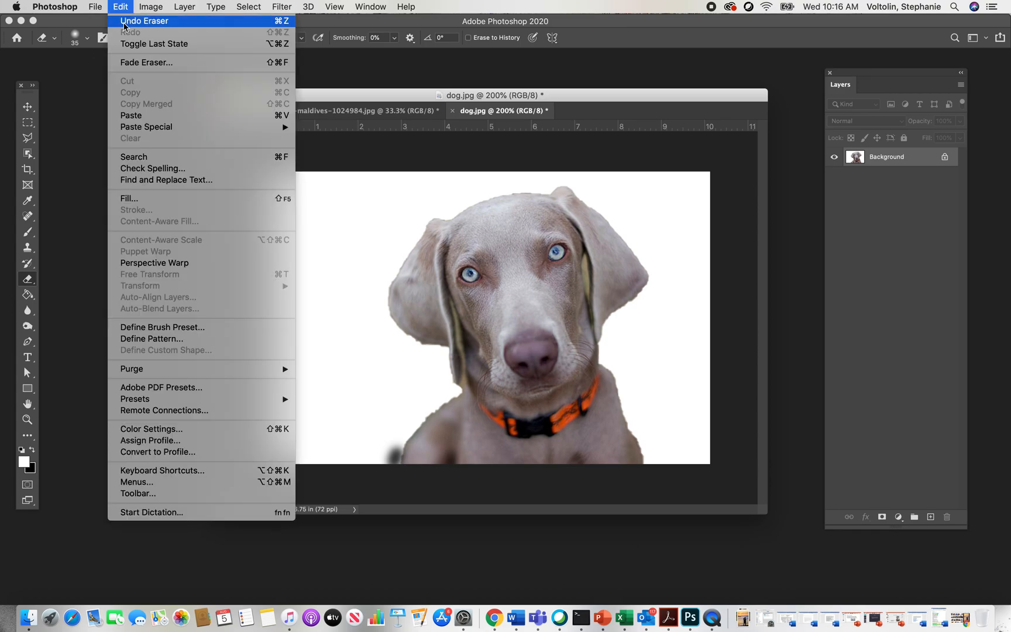
pyautogui.click(125, 19)
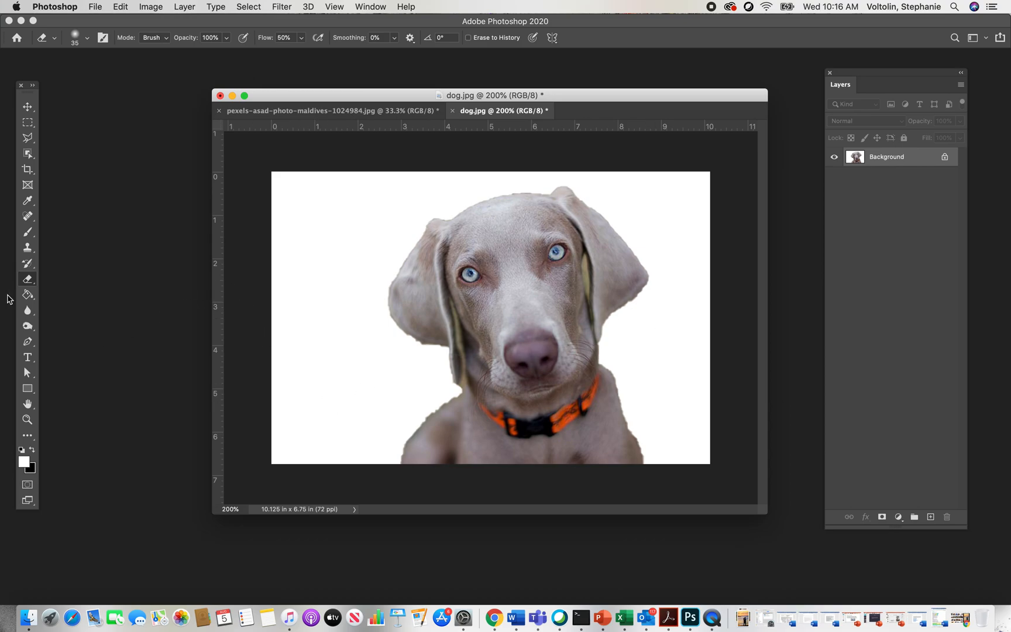
# Step: Soften the dog's shoulder edge with the Blur tool and erase the fringe along both shoulders with white as the background color
pyautogui.moveTo(27, 316); pyautogui.dragTo(70, 307)
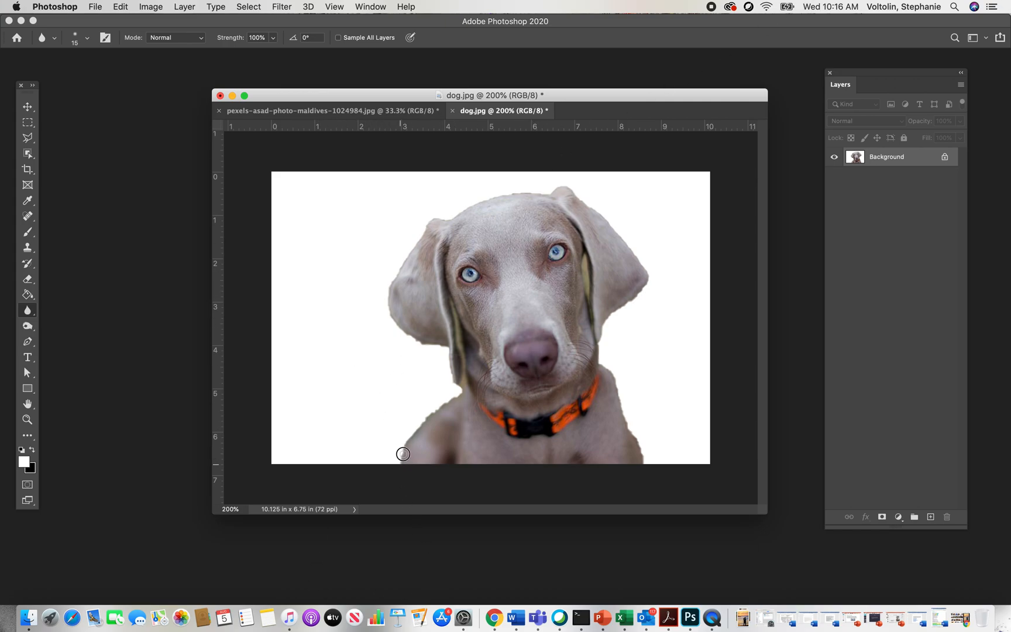
pyautogui.moveTo(412, 438)
pyautogui.mouseDown()
pyautogui.moveTo(400, 449)
pyautogui.moveTo(425, 418)
pyautogui.mouseUp()
pyautogui.click(27, 279)
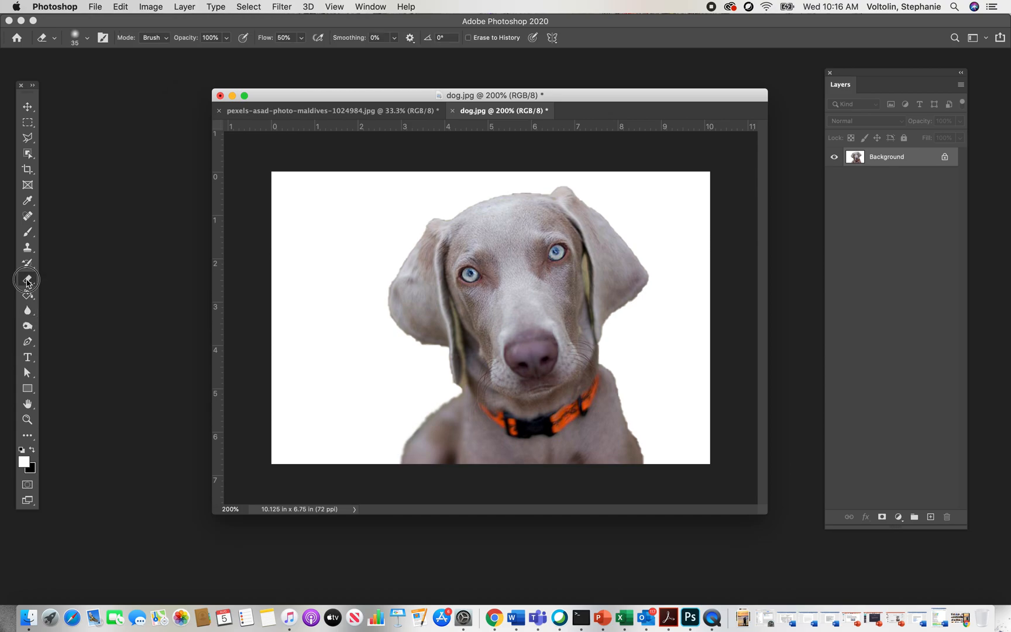
pyautogui.click(33, 449)
pyautogui.moveTo(447, 393)
pyautogui.mouseDown()
pyautogui.moveTo(418, 418)
pyautogui.moveTo(449, 393)
pyautogui.moveTo(395, 471)
pyautogui.mouseUp()
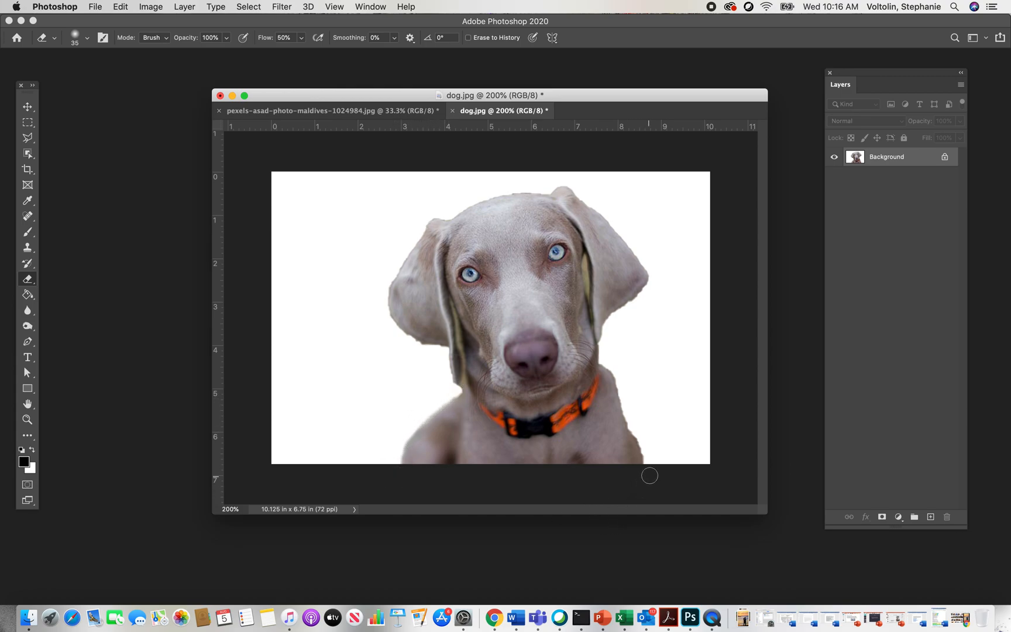
pyautogui.moveTo(652, 462)
pyautogui.mouseDown()
pyautogui.moveTo(639, 428)
pyautogui.moveTo(651, 465)
pyautogui.moveTo(621, 373)
pyautogui.moveTo(651, 460)
pyautogui.mouseUp()
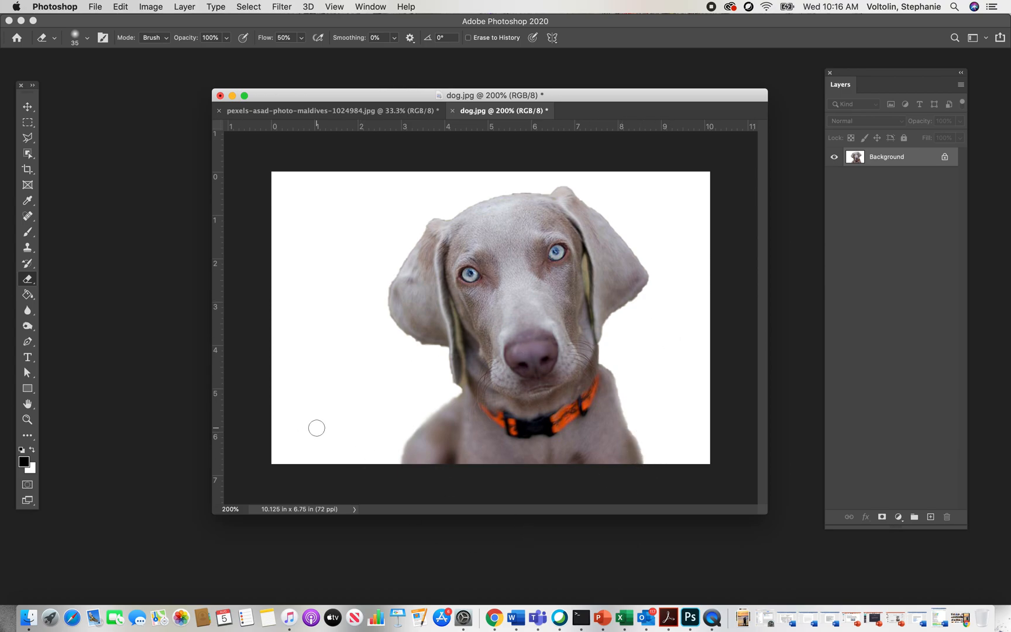
# Step: Delete the Select Inverse state and everything after it from the History to restore the selection around the dog
pyautogui.click(27, 106)
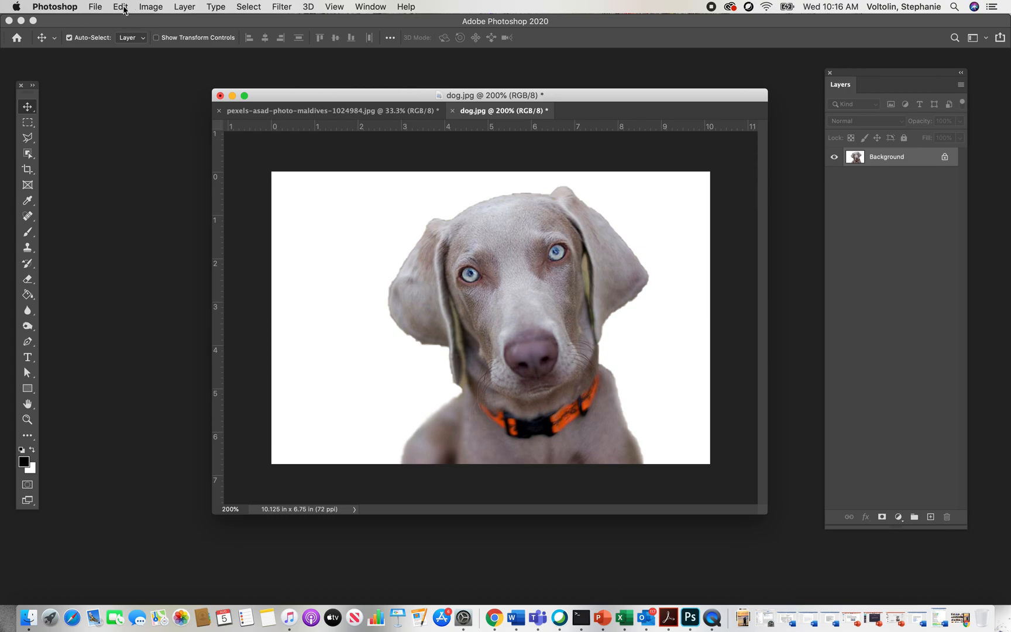
pyautogui.click(373, 8)
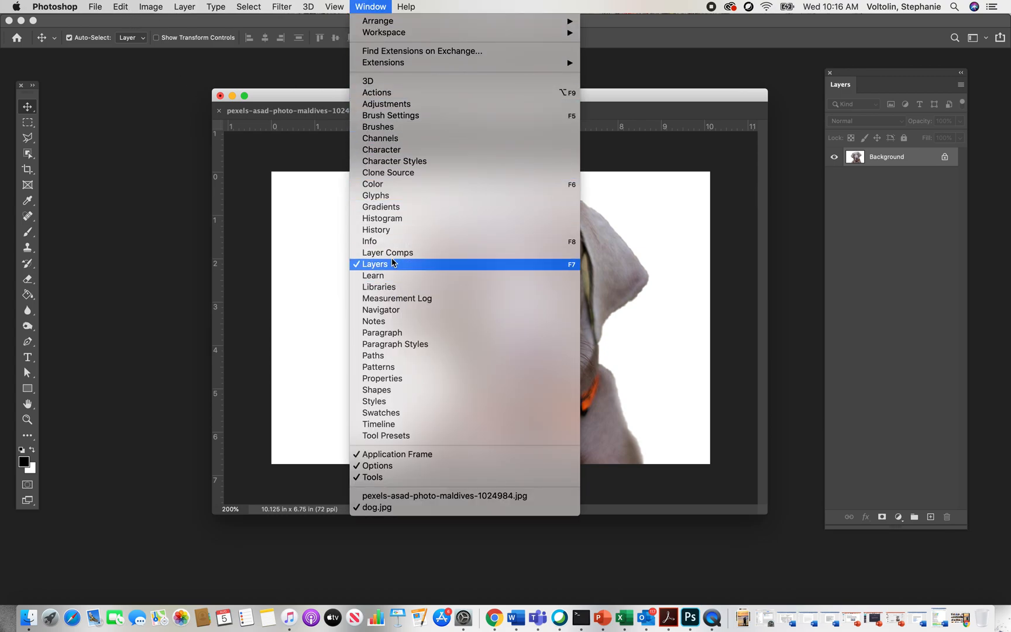
pyautogui.click(450, 230)
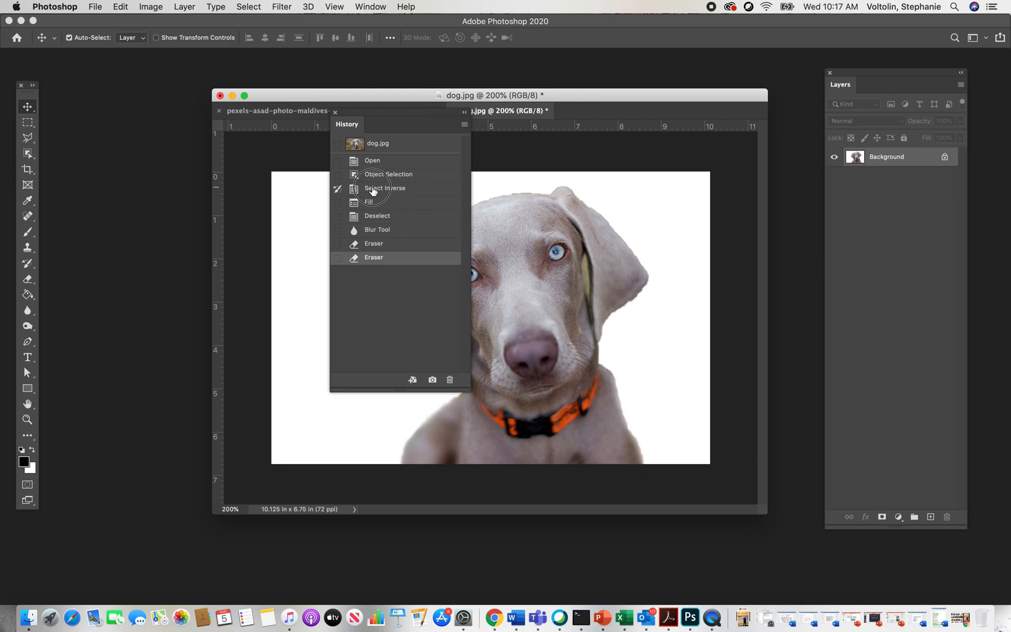
pyautogui.click(351, 190)
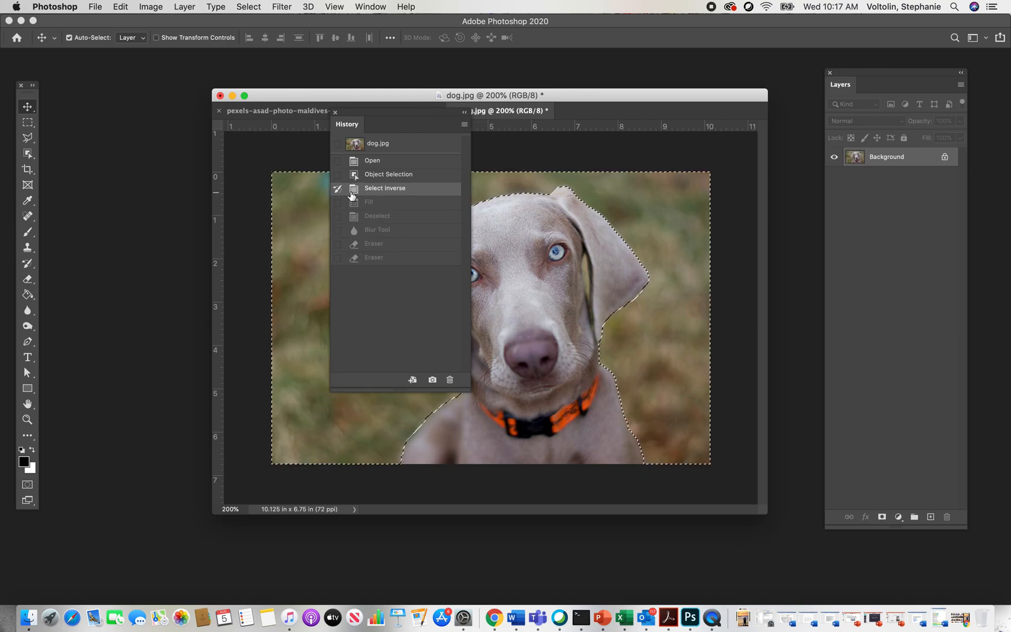
pyautogui.click(450, 380)
pyautogui.click(592, 214)
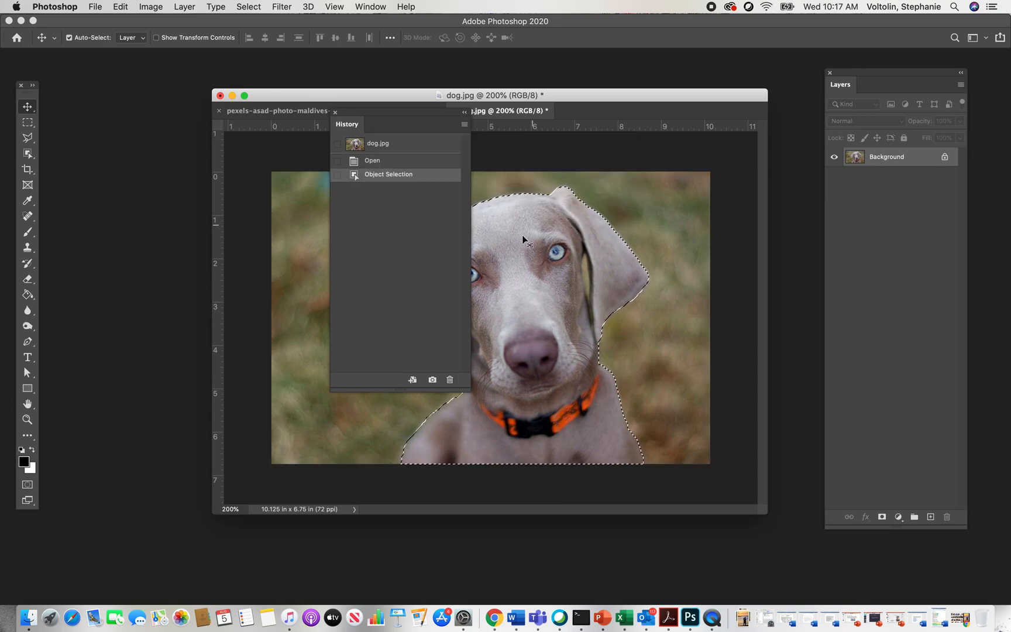
pyautogui.click(335, 112)
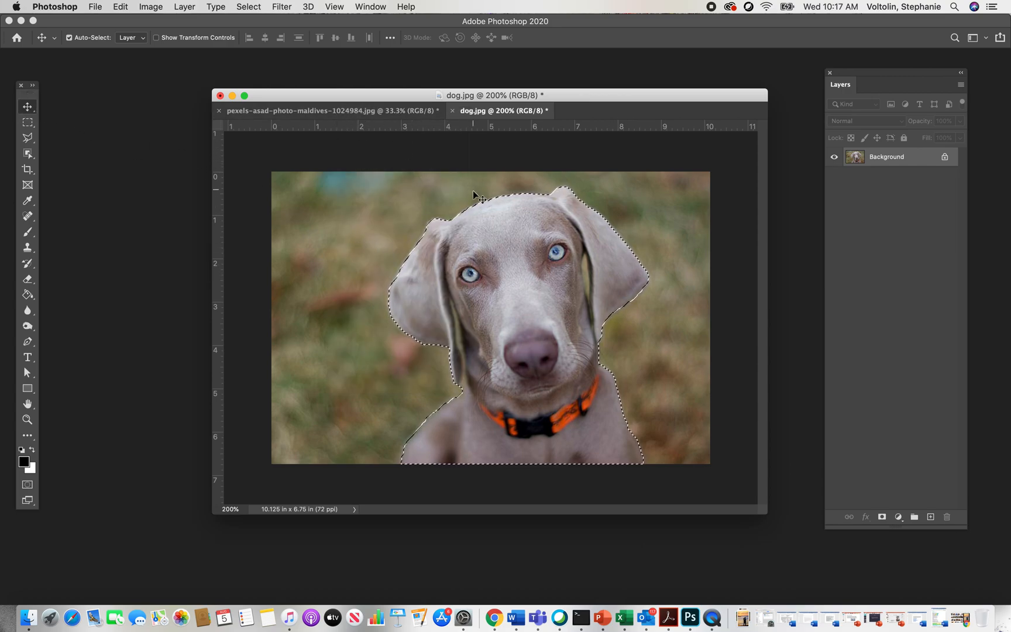
# Step: Move the selected dog from a floating dog.jpg window into the bottom of the beach photo and scale it to about 293%
pyautogui.moveTo(494, 111); pyautogui.dragTo(497, 177)
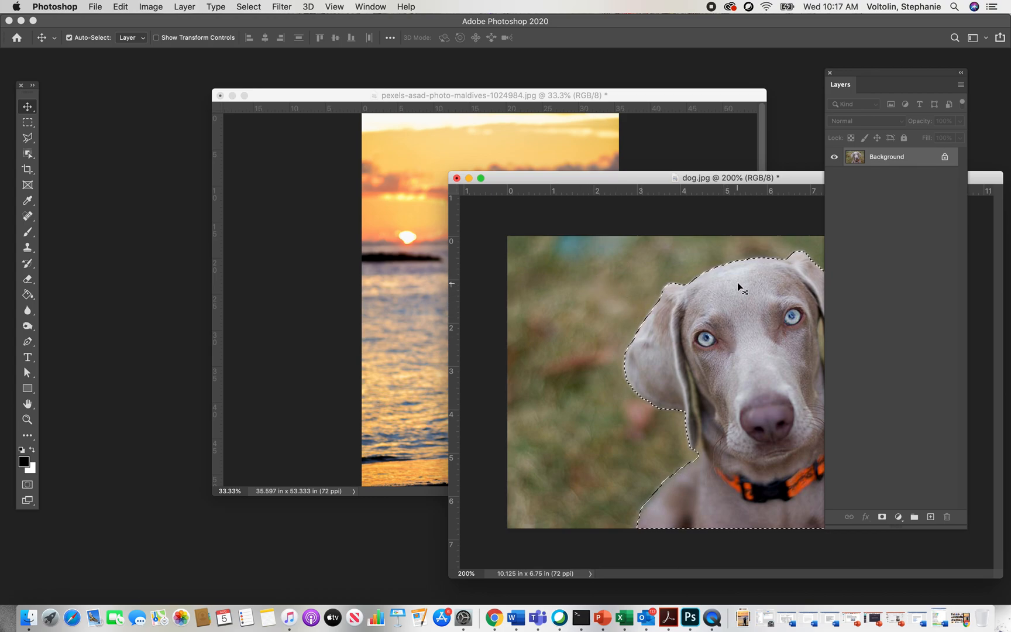
pyautogui.moveTo(750, 319); pyautogui.dragTo(562, 465)
pyautogui.click(123, 7)
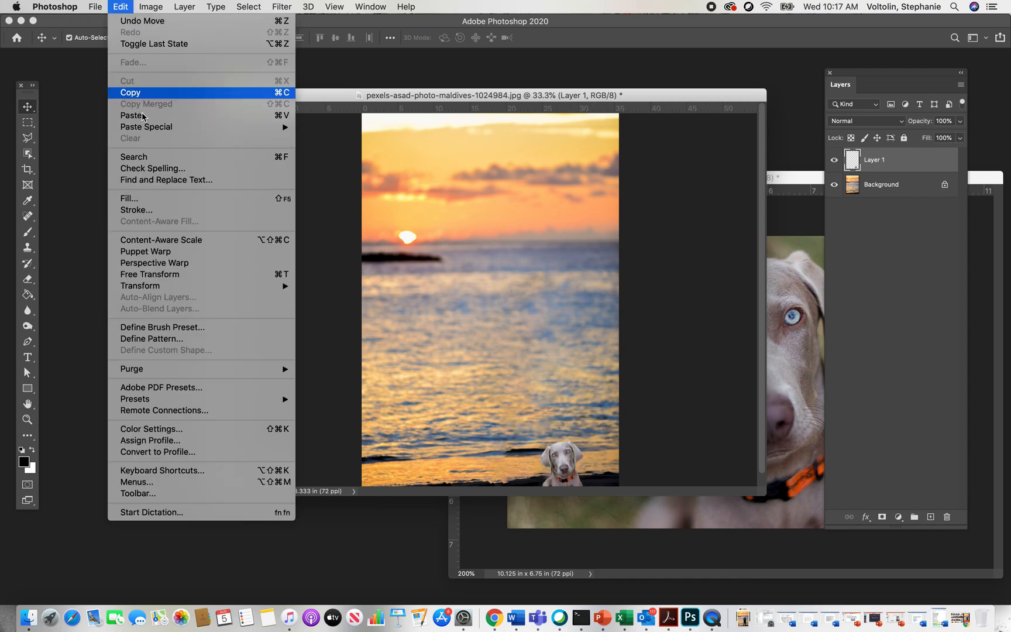
pyautogui.moveTo(247, 286)
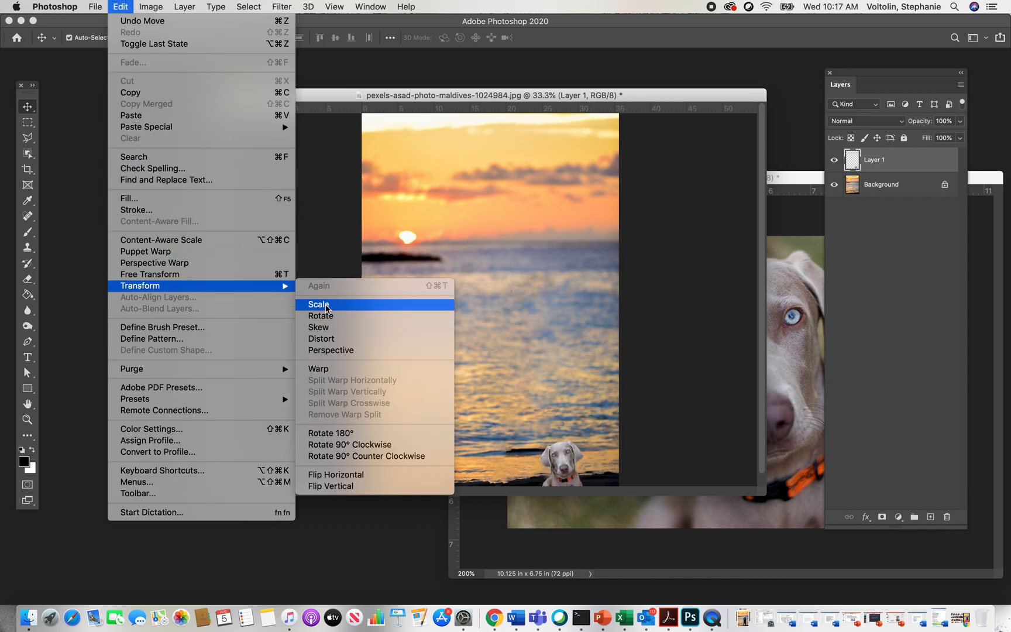
pyautogui.click(316, 304)
pyautogui.moveTo(539, 439); pyautogui.dragTo(422, 375)
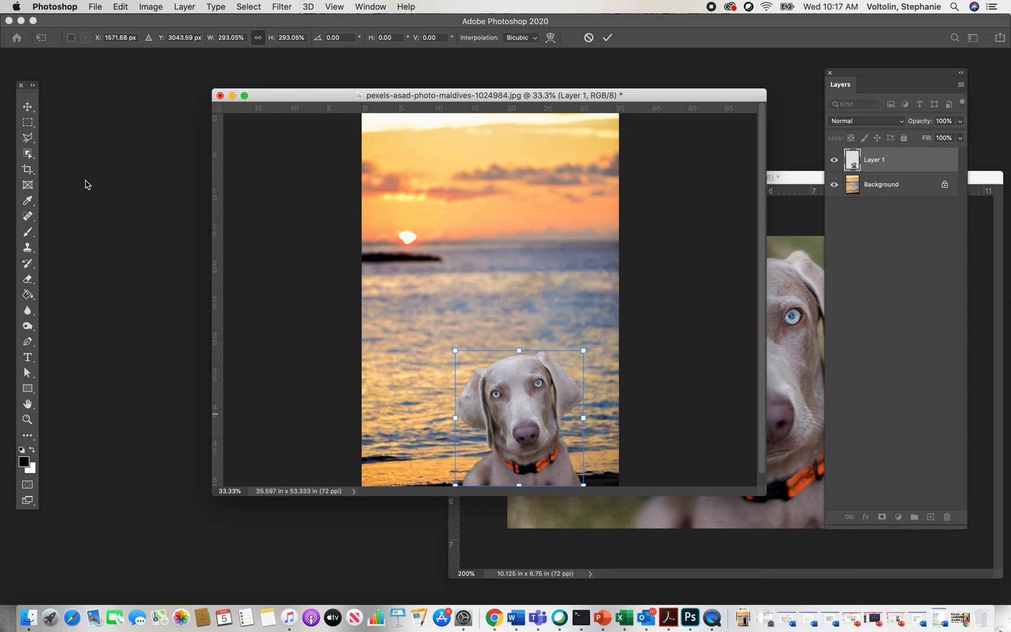
pyautogui.click(26, 103)
pyautogui.moveTo(526, 429); pyautogui.dragTo(551, 429)
# Step: Close dog.jpg without saving its changes
pyautogui.click(795, 177)
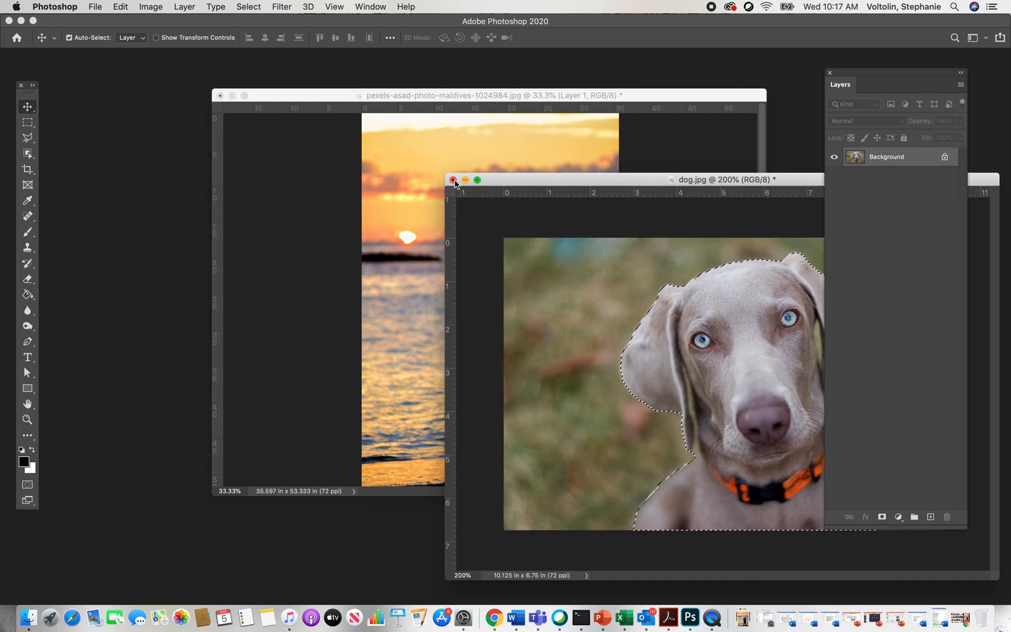
pyautogui.click(456, 180)
pyautogui.click(463, 213)
# Step: Enlarge the beach photo's document window and move the dog down to the photo's lower edge
pyautogui.moveTo(493, 95); pyautogui.dragTo(419, 83)
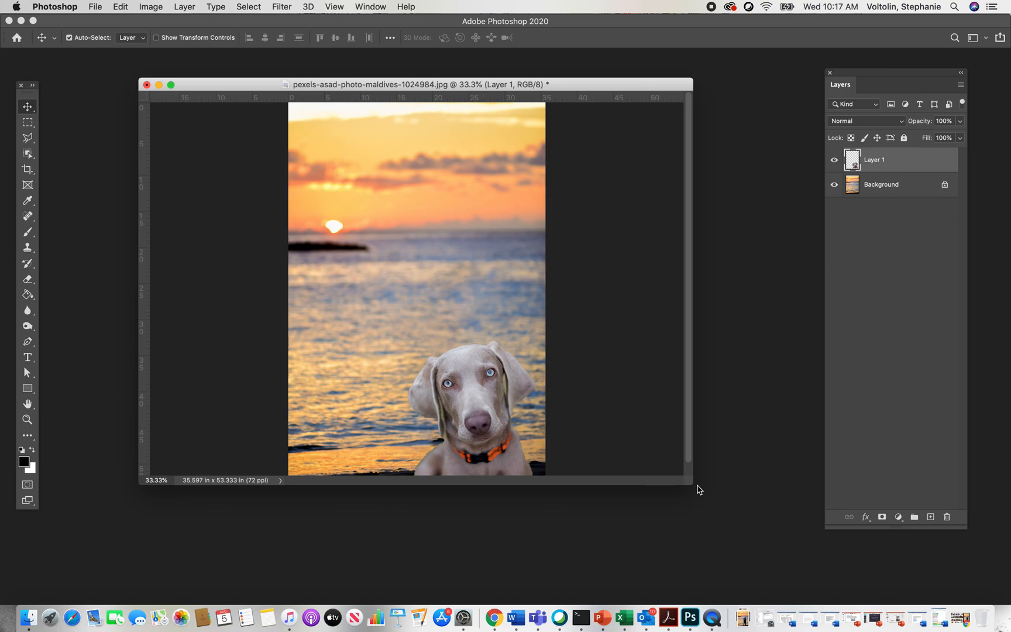
pyautogui.moveTo(691, 483); pyautogui.dragTo(731, 563)
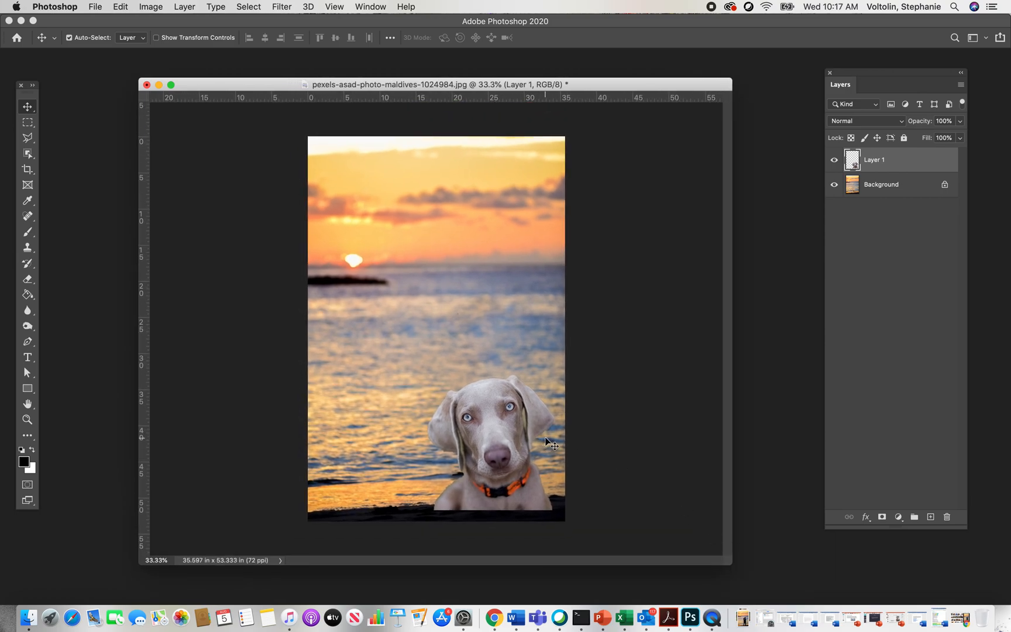
pyautogui.moveTo(499, 422); pyautogui.dragTo(506, 437)
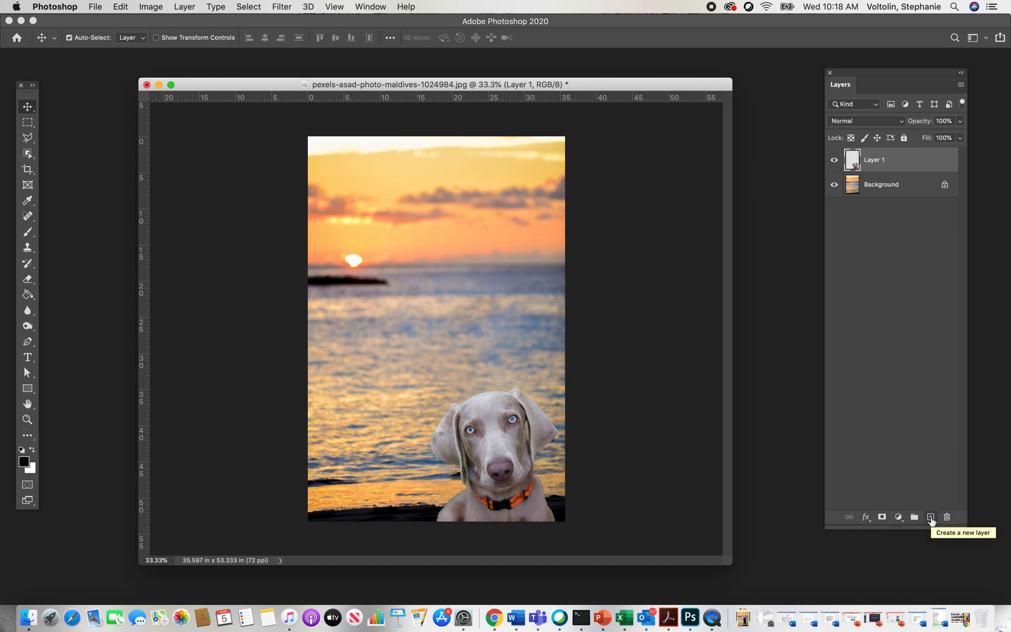
# Step: Create a new layer above the dog and fill it with a pale yellow-orange sampled from the sky using the Paint Bucket
pyautogui.click(930, 517)
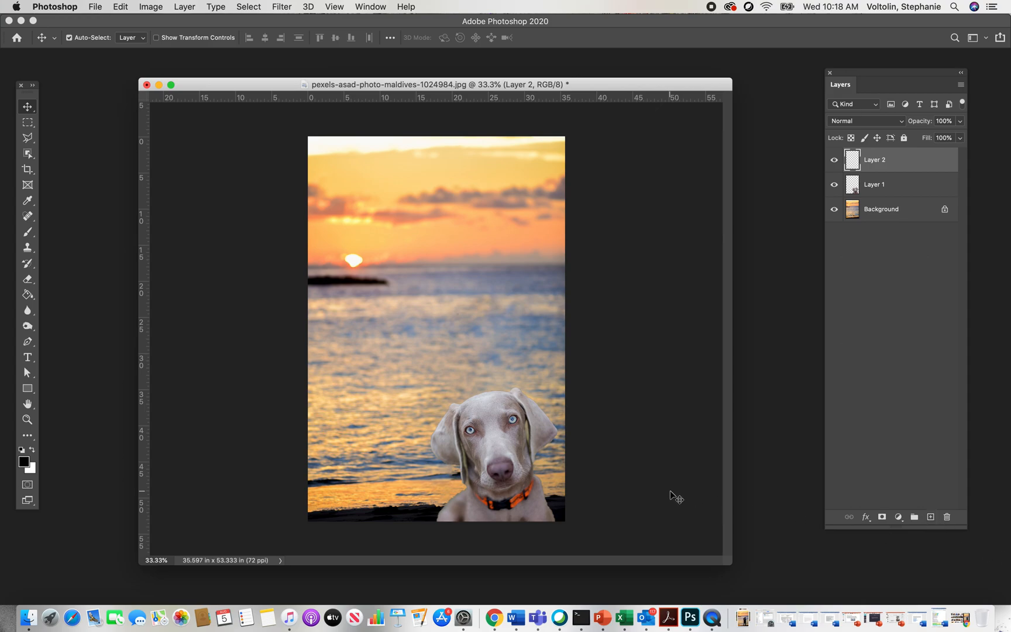
pyautogui.click(27, 295)
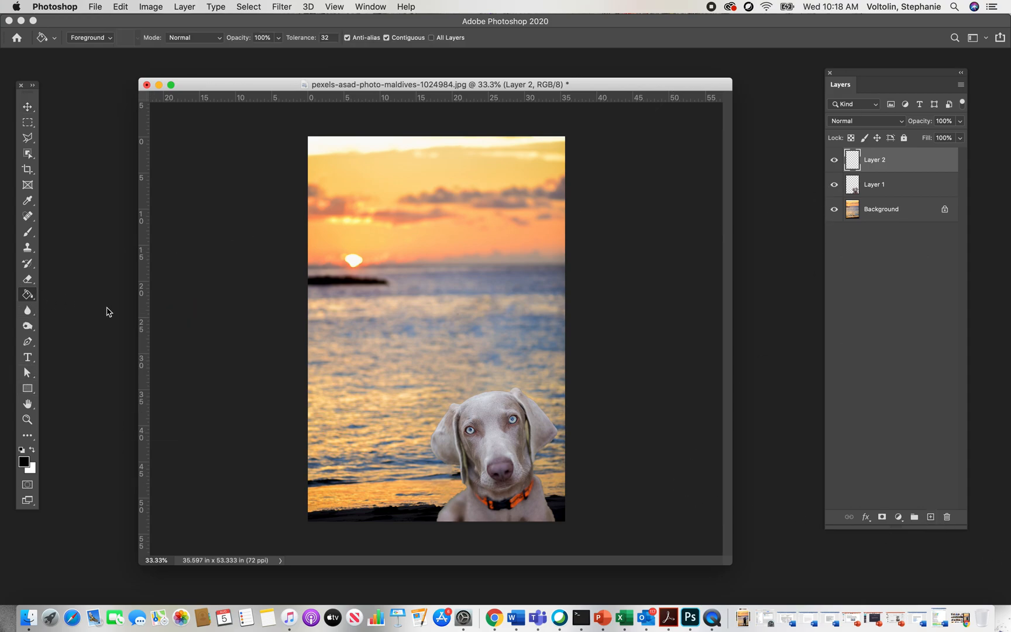
pyautogui.click(24, 462)
pyautogui.click(408, 169)
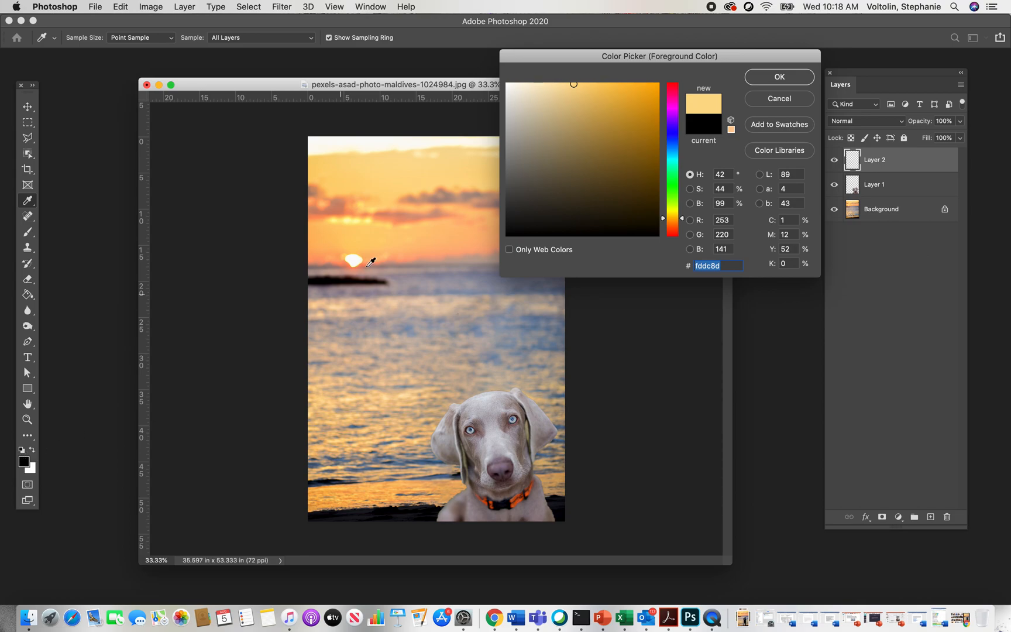
pyautogui.click(392, 172)
pyautogui.click(779, 77)
pyautogui.press('g')
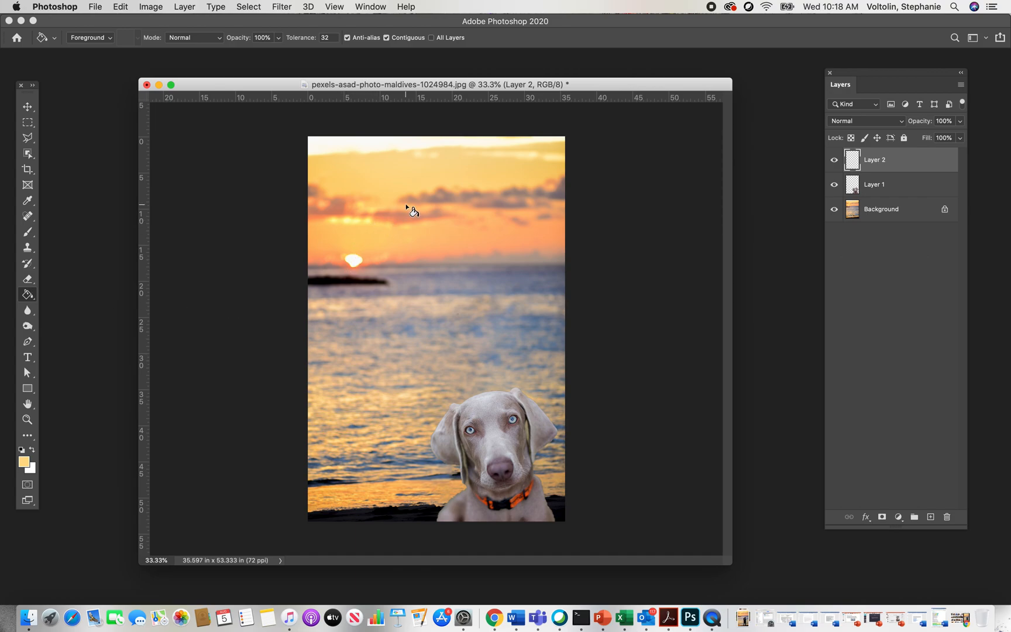
pyautogui.click(470, 187)
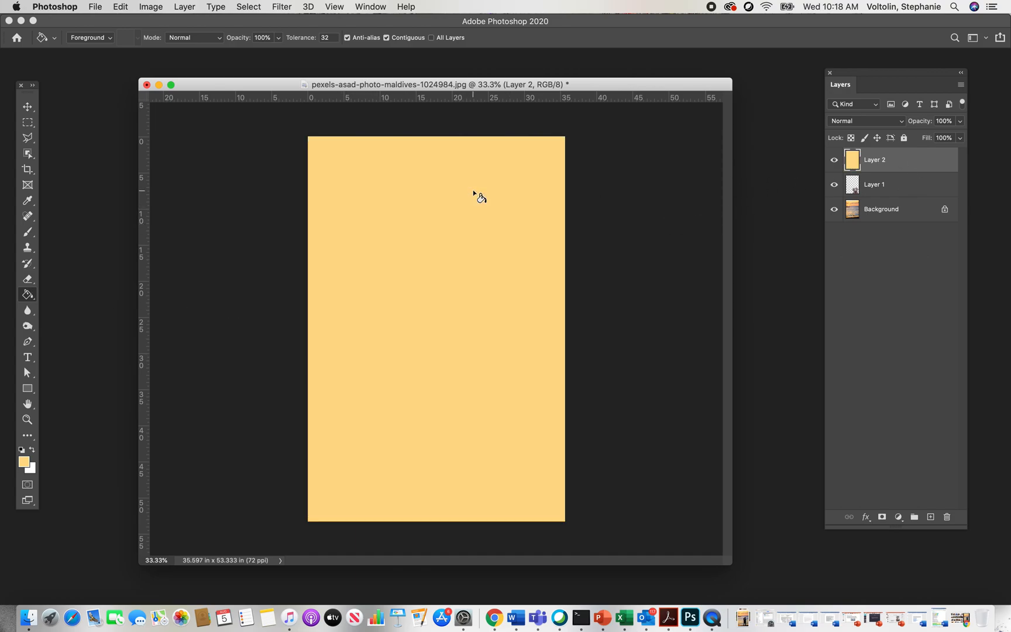
pyautogui.click(28, 106)
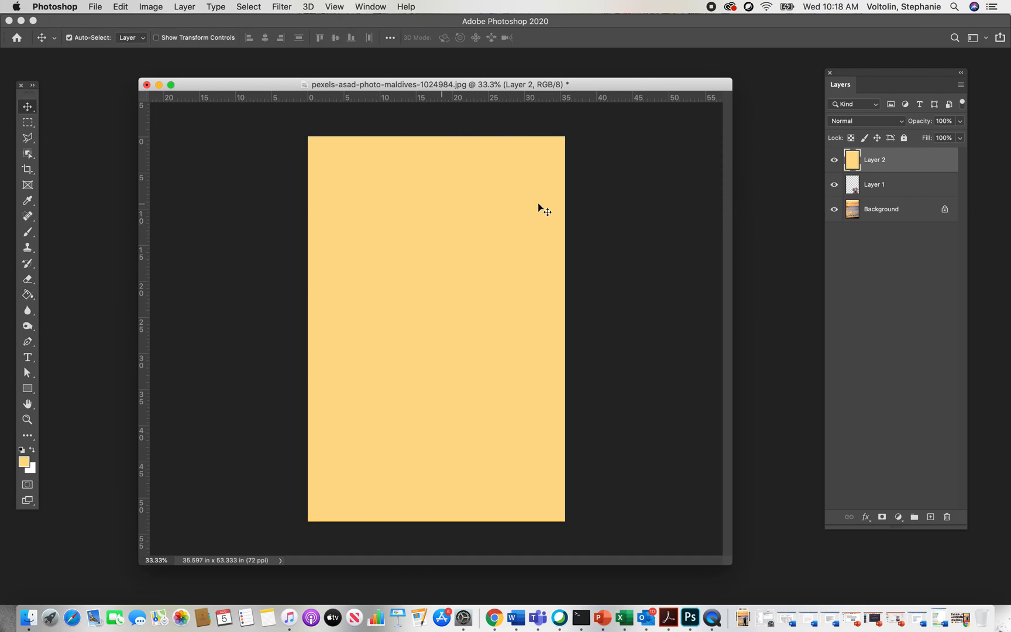
# Step: Set the yellow-orange fill layer's blend mode to Soft Light and lower its opacity to 23%
pyautogui.click(902, 122)
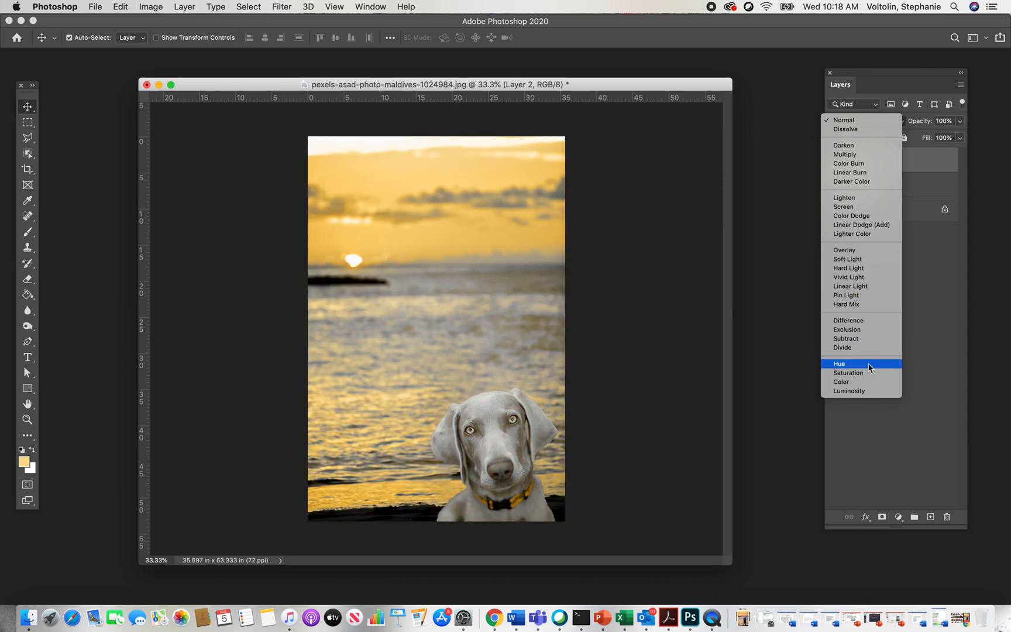
pyautogui.click(865, 261)
pyautogui.click(960, 120)
pyautogui.moveTo(960, 133); pyautogui.dragTo(916, 142)
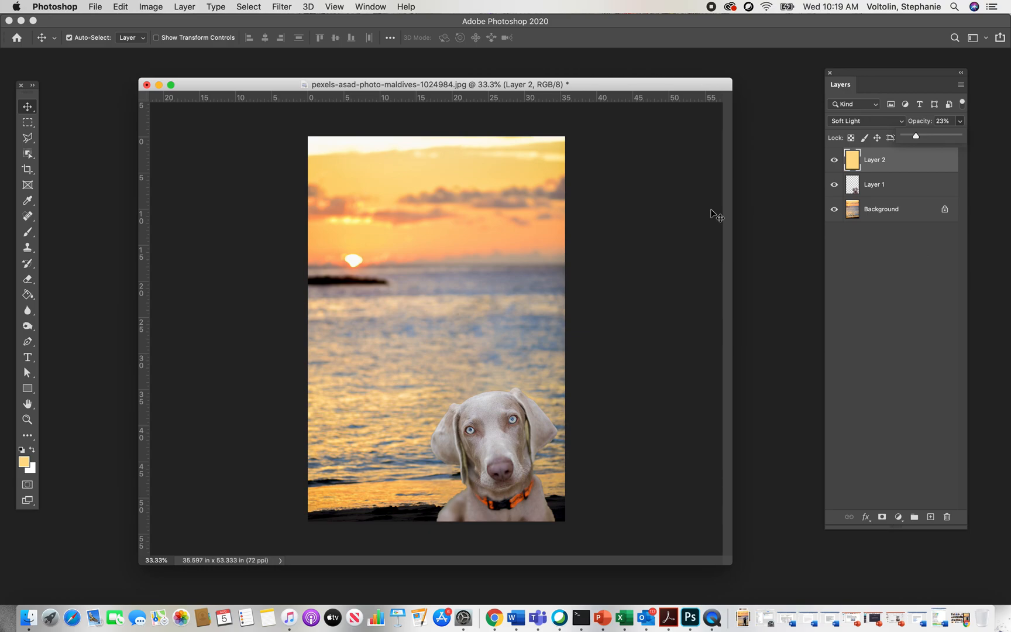
# Step: Create a clipping mask so the yellow-orange Layer 2 affects only the dog on Layer 1
pyautogui.click(924, 158)
pyautogui.rightClick(926, 161)
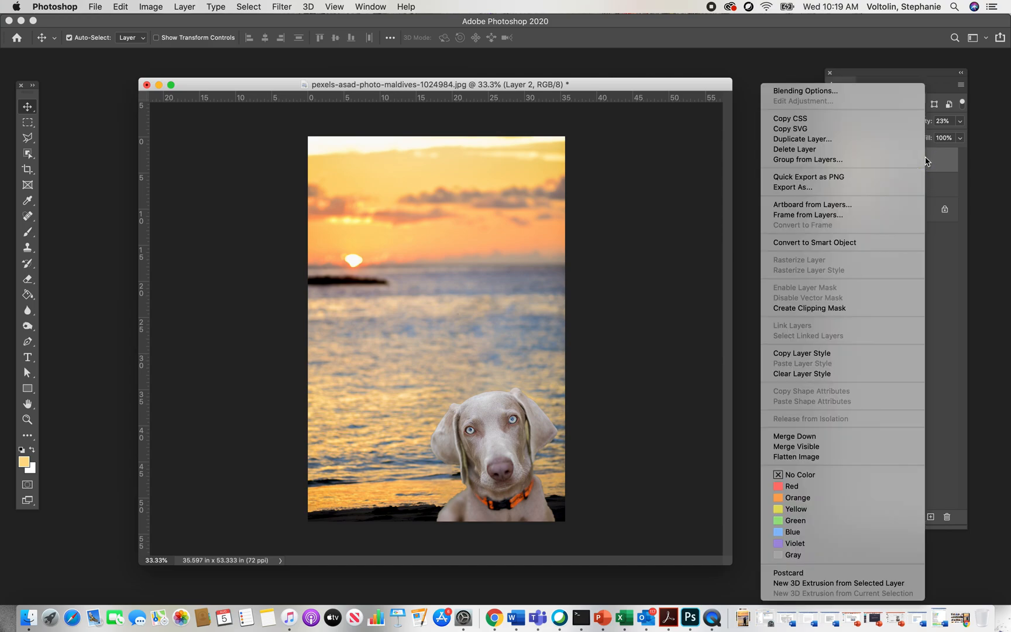
pyautogui.click(833, 310)
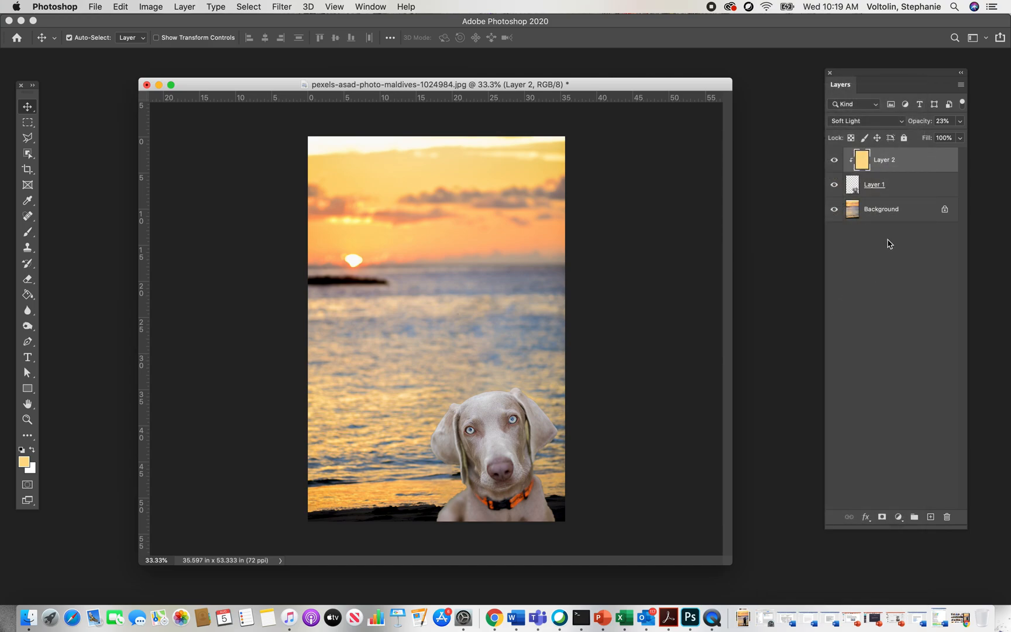
# Step: Darken the dog on Layer 1 slightly with a Brightness/Contrast adjustment
pyautogui.click(911, 184)
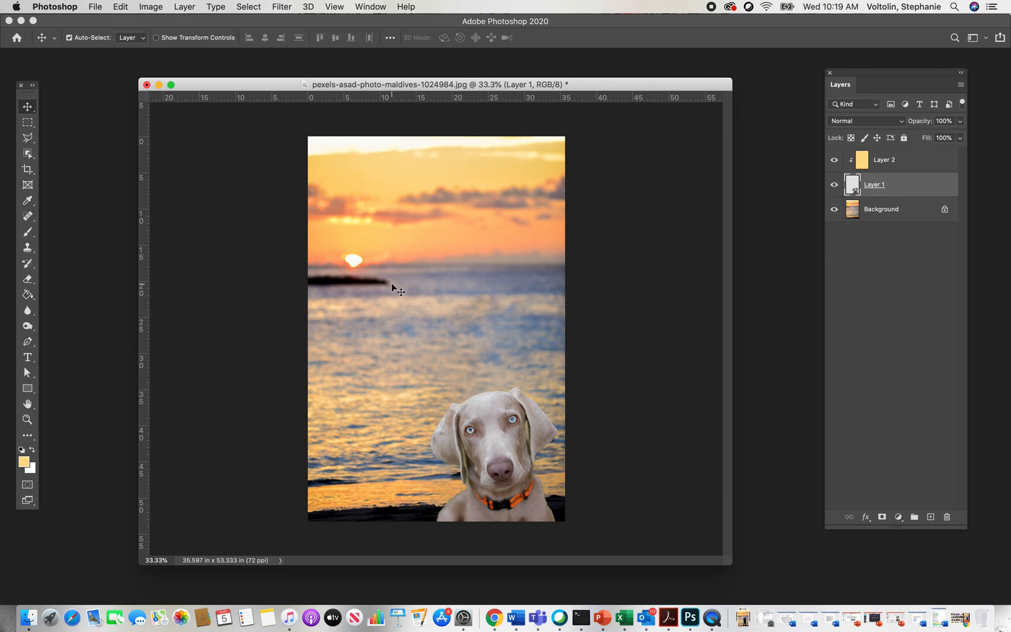
pyautogui.click(156, 9)
pyautogui.moveTo(182, 40)
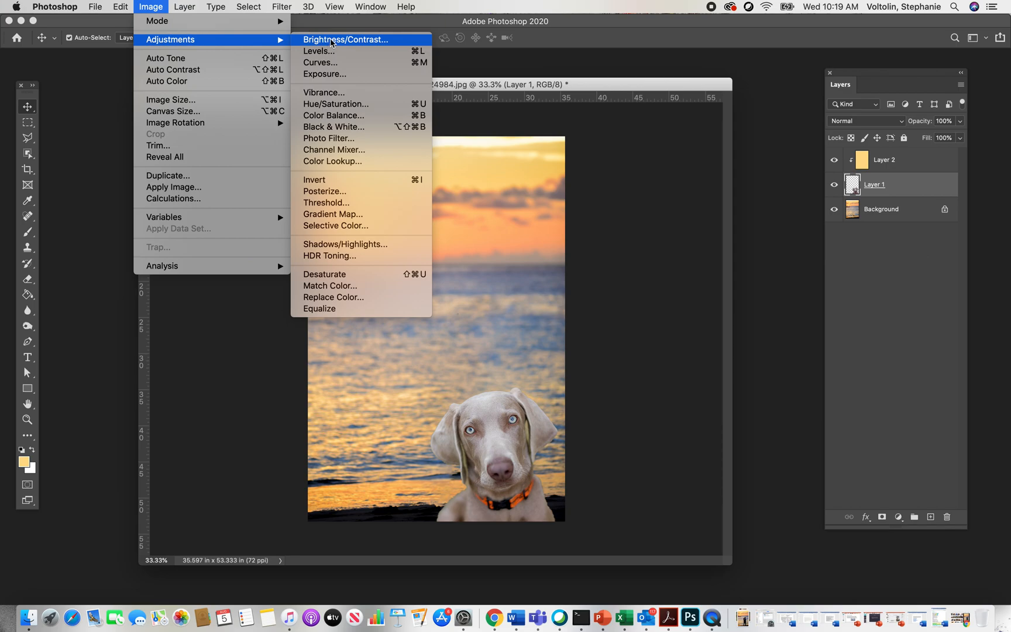
pyautogui.click(331, 40)
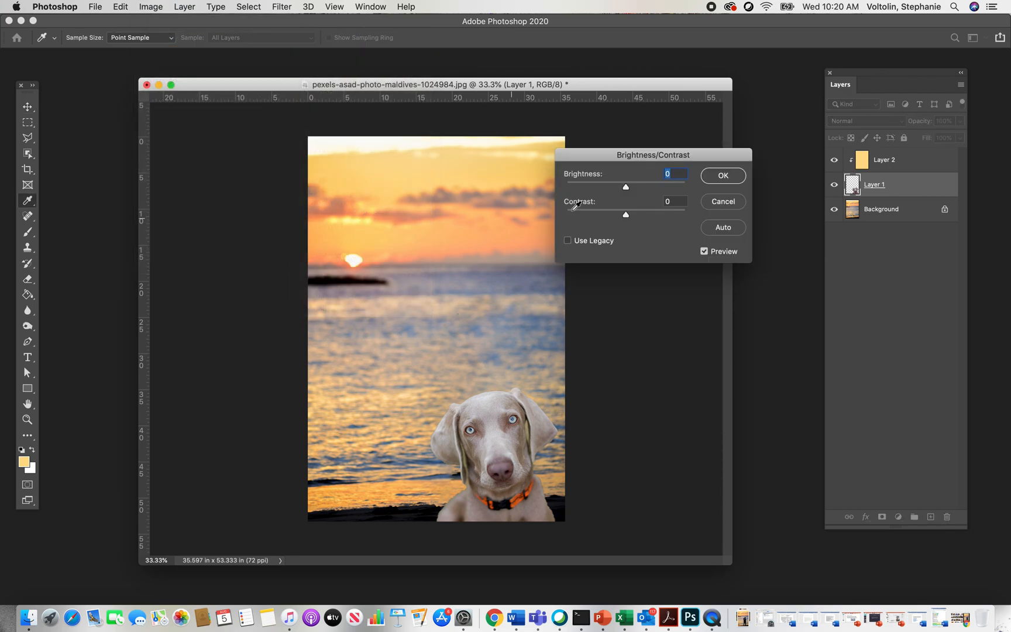
pyautogui.moveTo(626, 190); pyautogui.dragTo(619, 219)
pyautogui.click(713, 177)
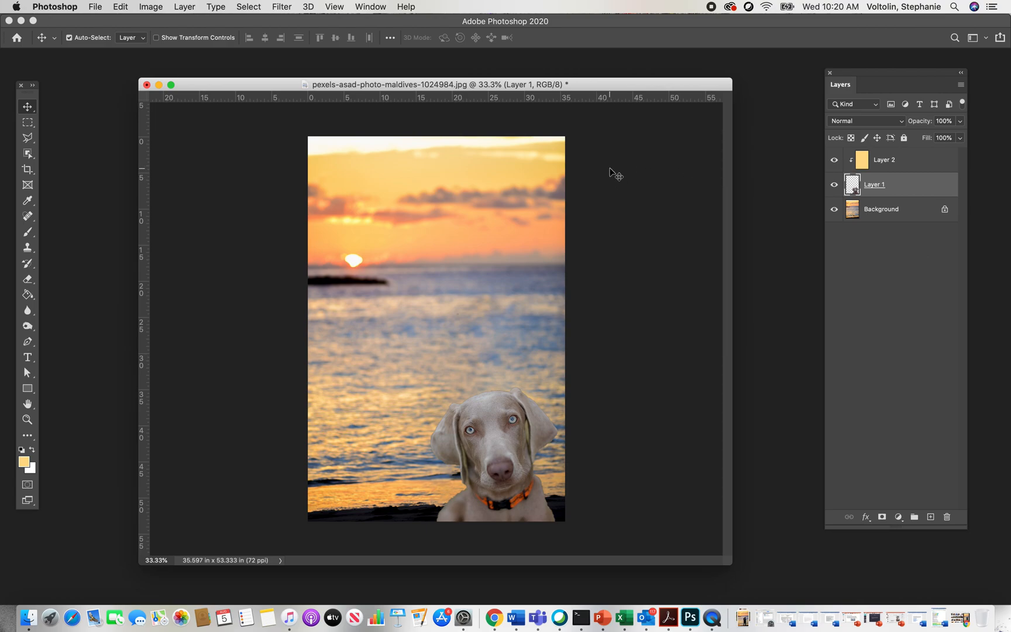
# Step: Apply a second Brightness/Contrast adjustment to the dog layer with brightness -24 and contrast 0
pyautogui.click(150, 8)
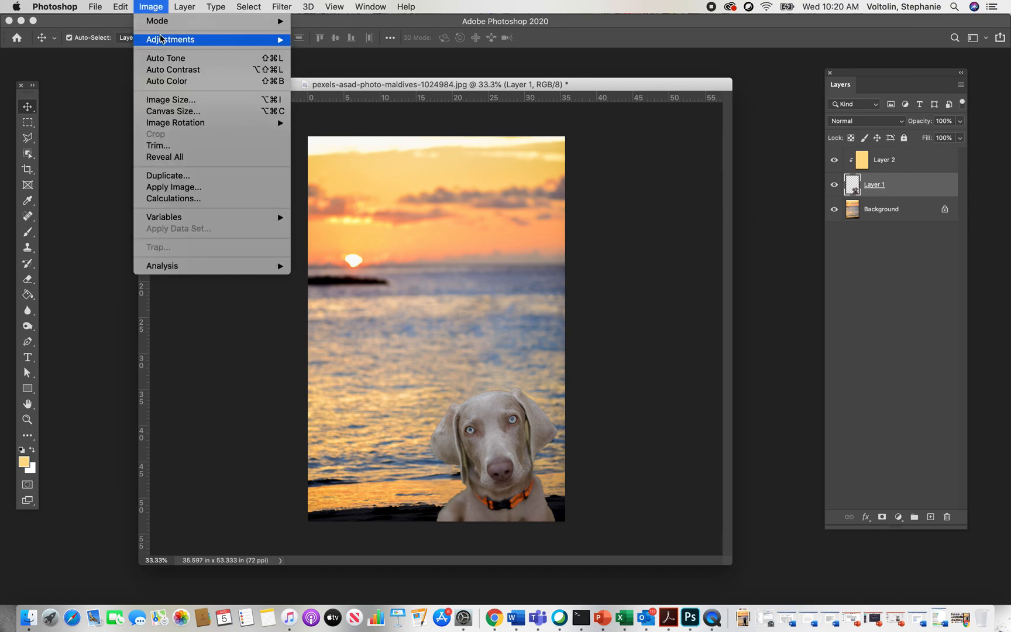
pyautogui.moveTo(176, 39)
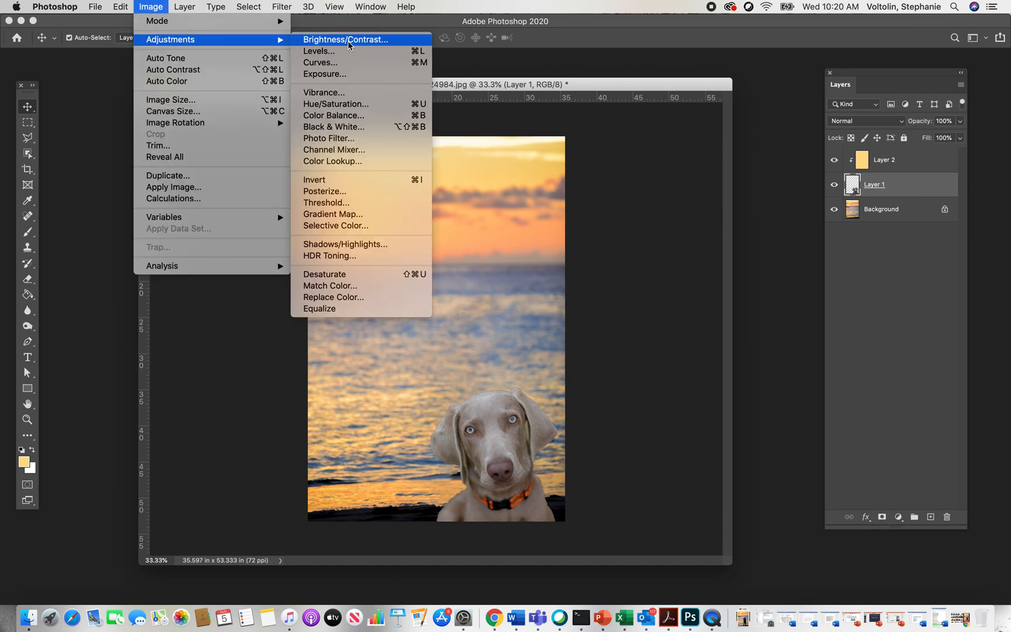
pyautogui.click(349, 43)
pyautogui.moveTo(627, 157); pyautogui.dragTo(677, 197)
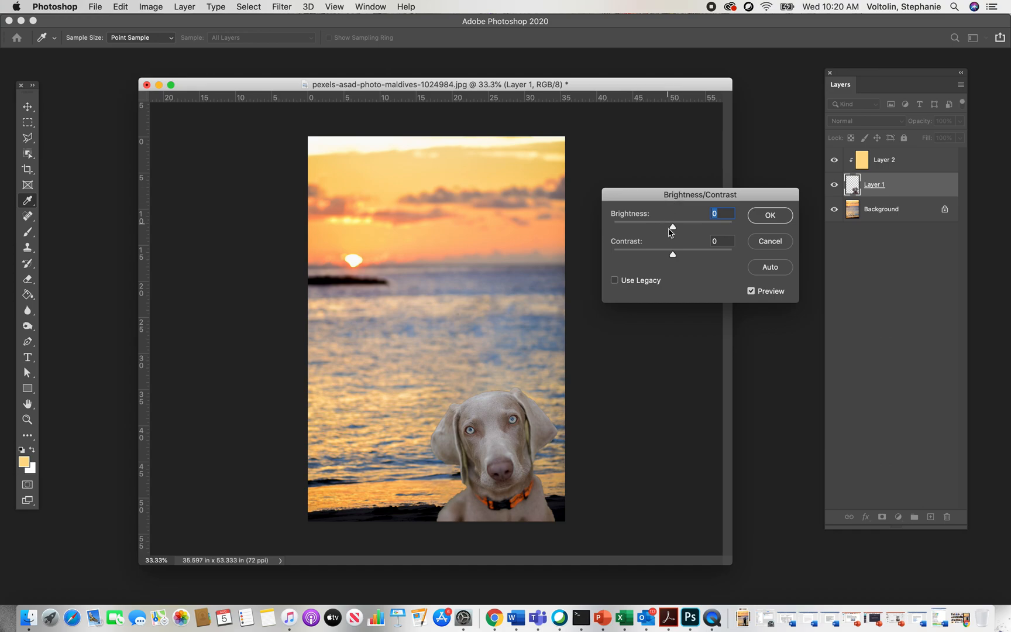
pyautogui.moveTo(672, 227)
pyautogui.mouseDown()
pyautogui.moveTo(712, 233)
pyautogui.moveTo(651, 230)
pyautogui.moveTo(664, 236)
pyautogui.mouseUp()
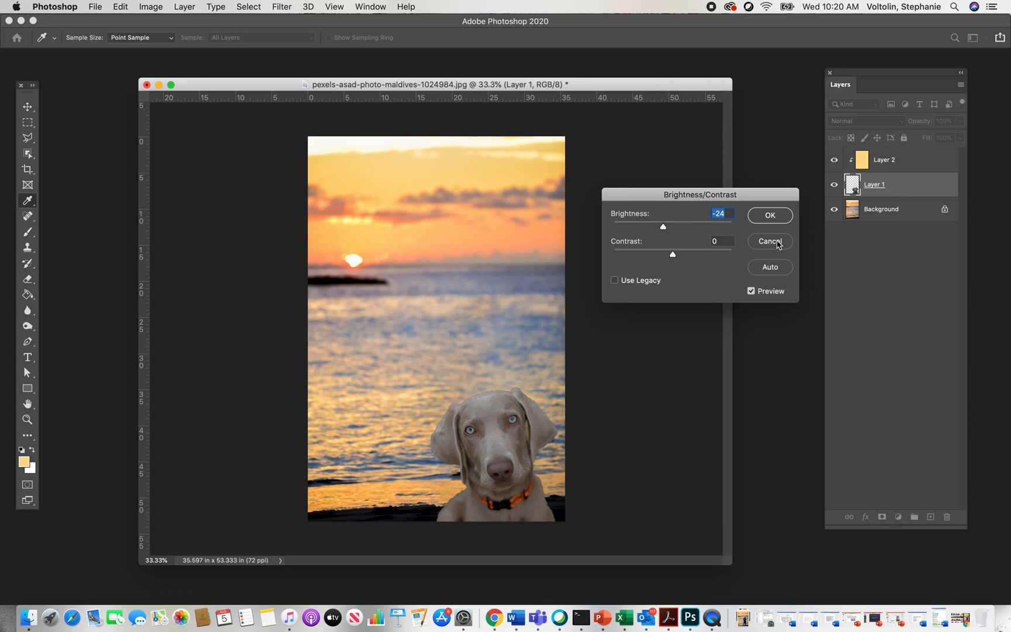
pyautogui.click(770, 217)
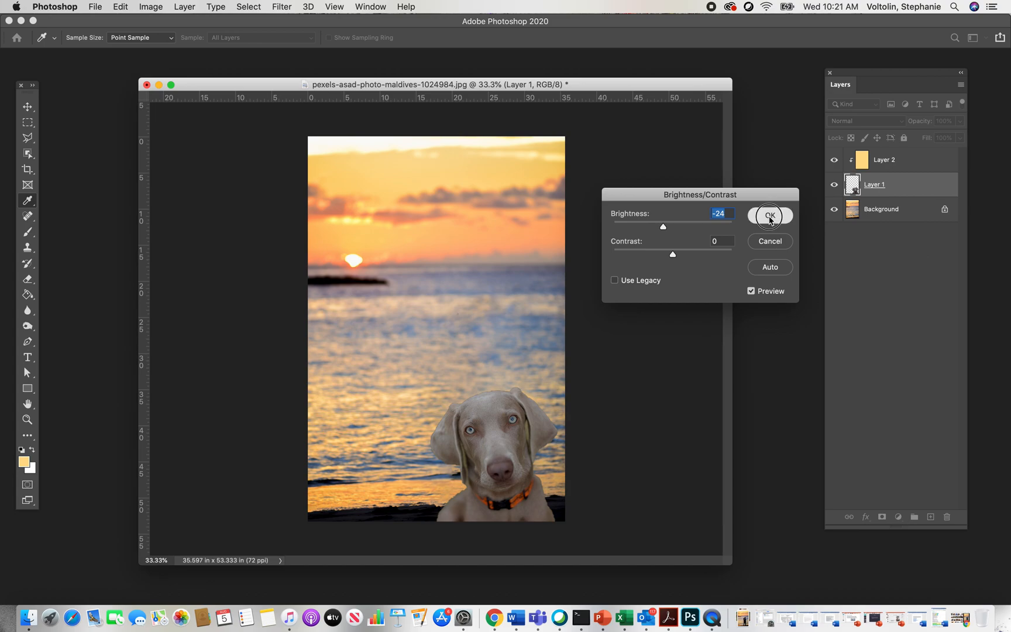